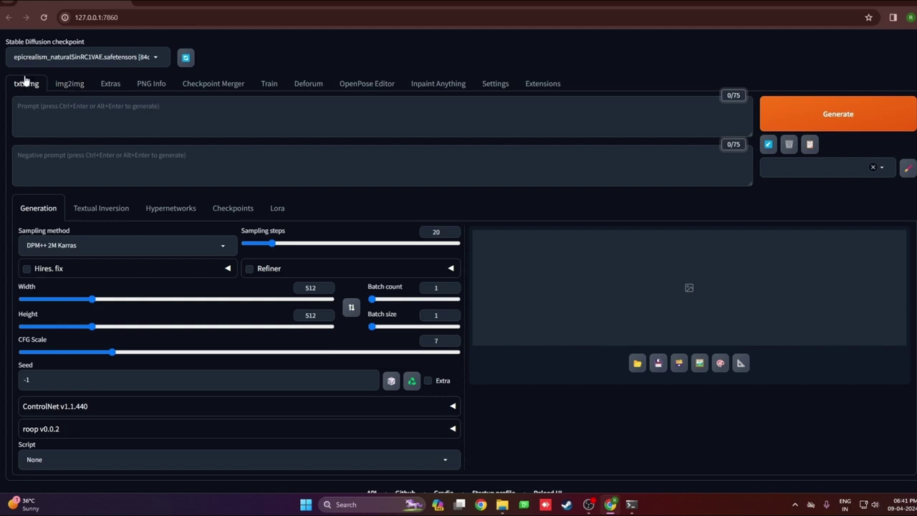
{"action": "left_click", "coordinate": [69, 84]}
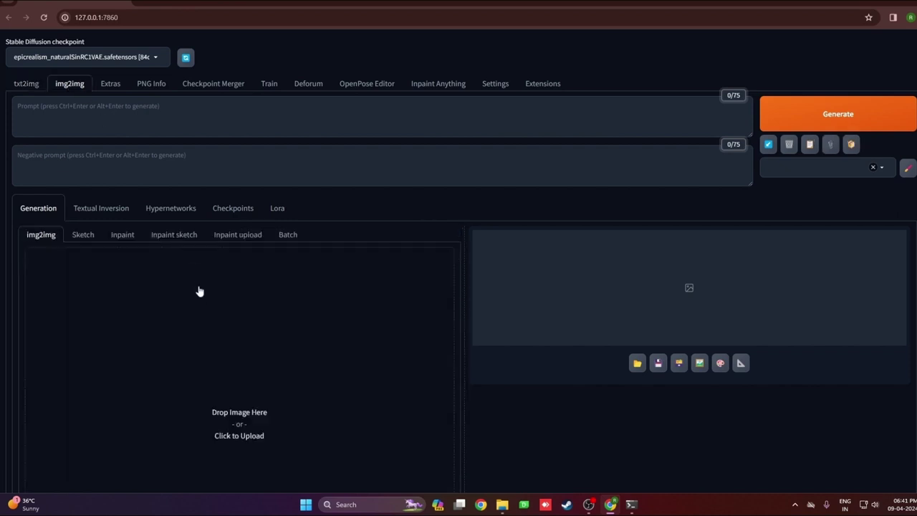
{"action": "scroll", "coordinate": [191, 276], "scroll_direction": "down", "scroll_amount": 3}
{"action": "scroll", "coordinate": [207, 243], "scroll_direction": "up", "scroll_amount": 1}
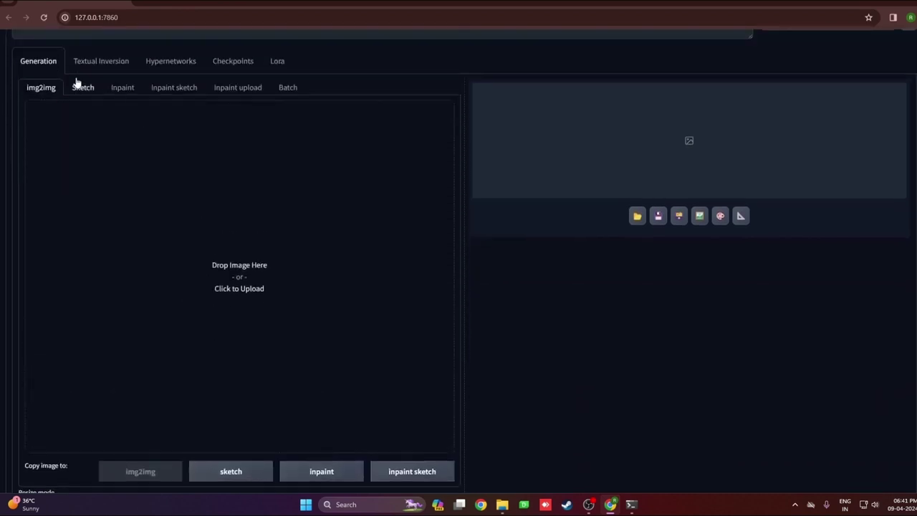
{"action": "left_click", "coordinate": [235, 281]}
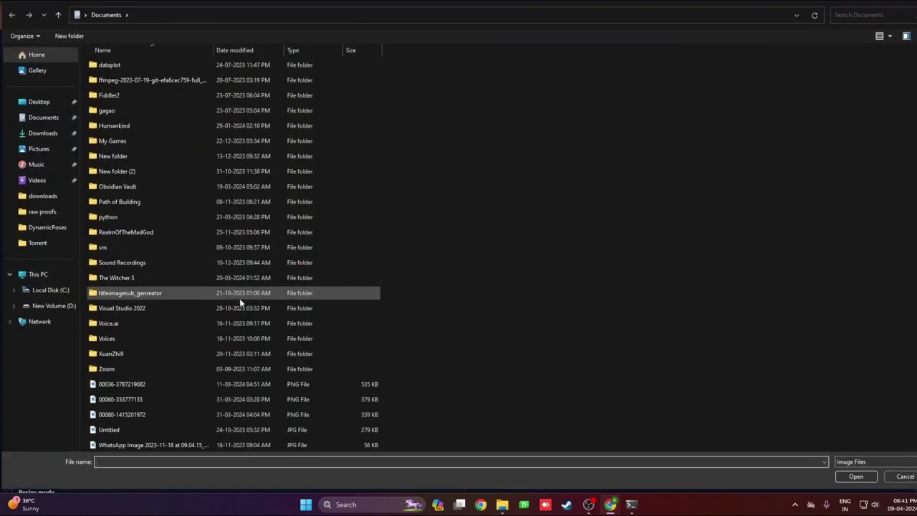
{"action": "double_click", "coordinate": [143, 385]}
{"action": "scroll", "coordinate": [295, 264], "scroll_direction": "up", "scroll_amount": 1}
{"action": "scroll", "coordinate": [296, 263], "scroll_direction": "down", "scroll_amount": 1}
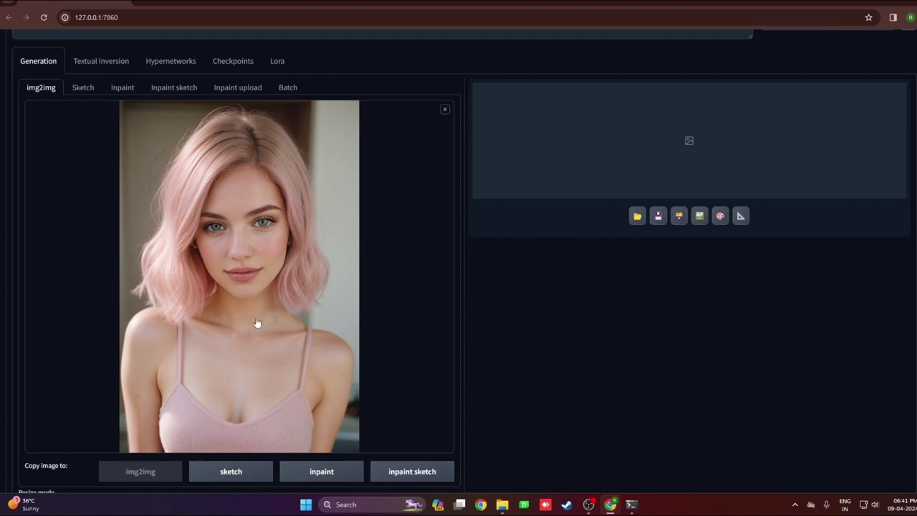
- Examine the img2img generation settings for the loaded portrait, including the resize modes and denoising strength
{"action": "scroll", "coordinate": [263, 286], "scroll_direction": "down", "scroll_amount": 1}
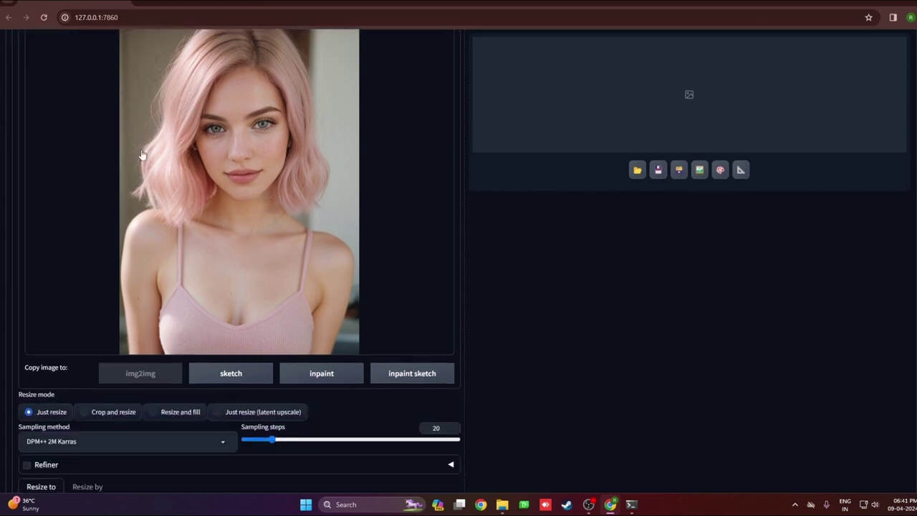
{"action": "scroll", "coordinate": [319, 294], "scroll_direction": "down", "scroll_amount": 3}
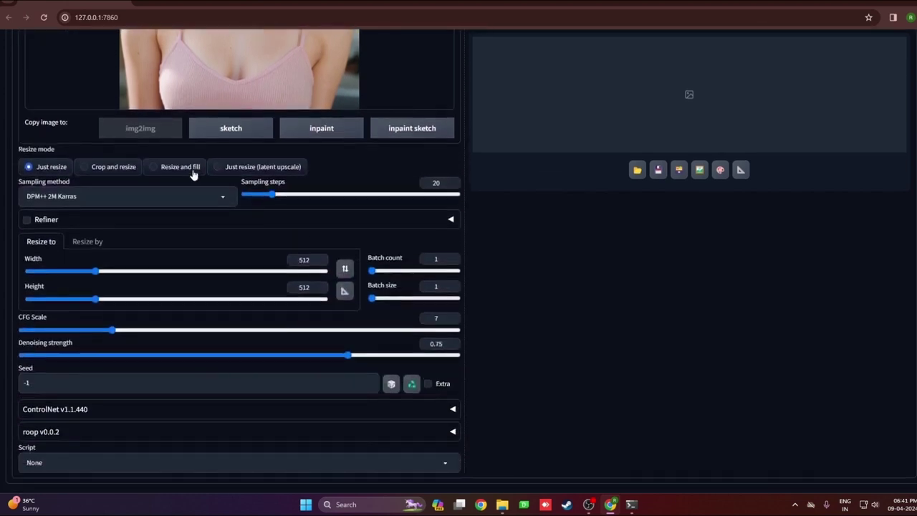
{"action": "scroll", "coordinate": [305, 373], "scroll_direction": "down", "scroll_amount": 1}
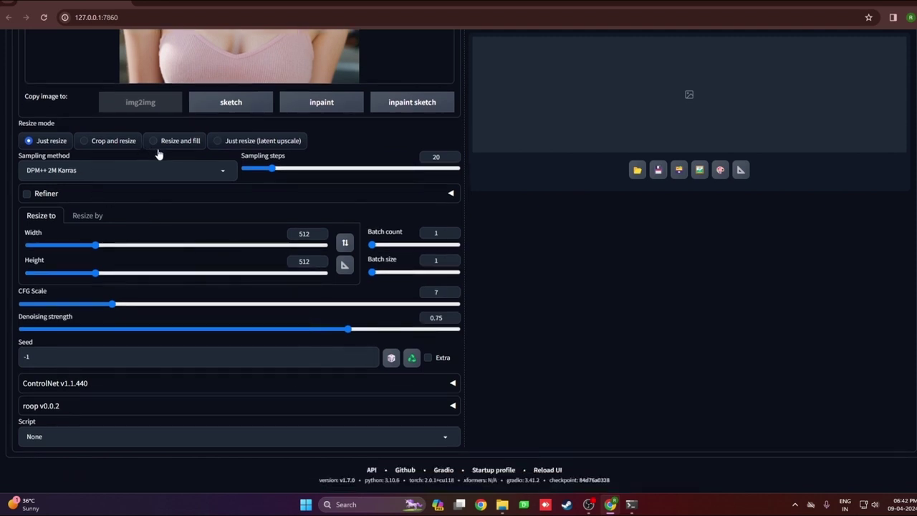
{"action": "left_click_drag", "start_coordinate": [84, 320], "coordinate": [14, 318]}
{"action": "left_click", "coordinate": [86, 318]}
{"action": "scroll", "coordinate": [165, 304], "scroll_direction": "up", "scroll_amount": 3}
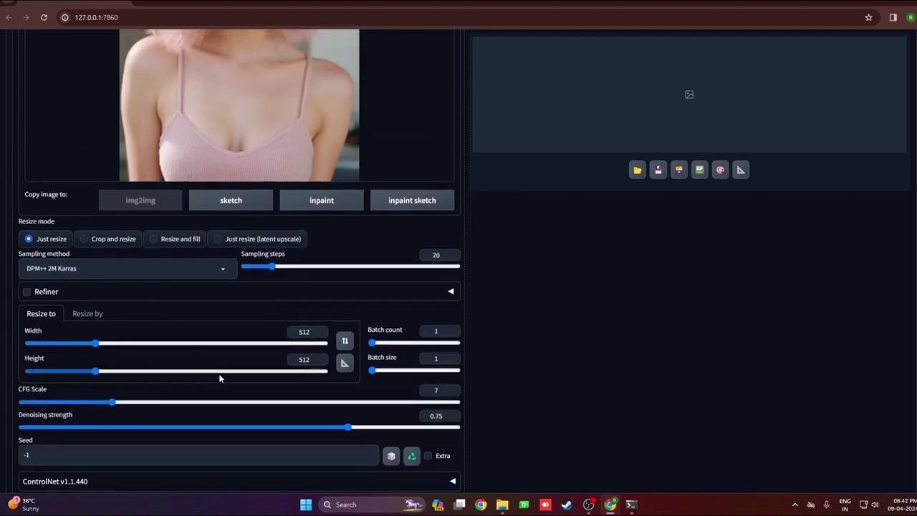
{"action": "scroll", "coordinate": [218, 378], "scroll_direction": "up", "scroll_amount": 10}
{"action": "scroll", "coordinate": [211, 378], "scroll_direction": "up", "scroll_amount": 2}
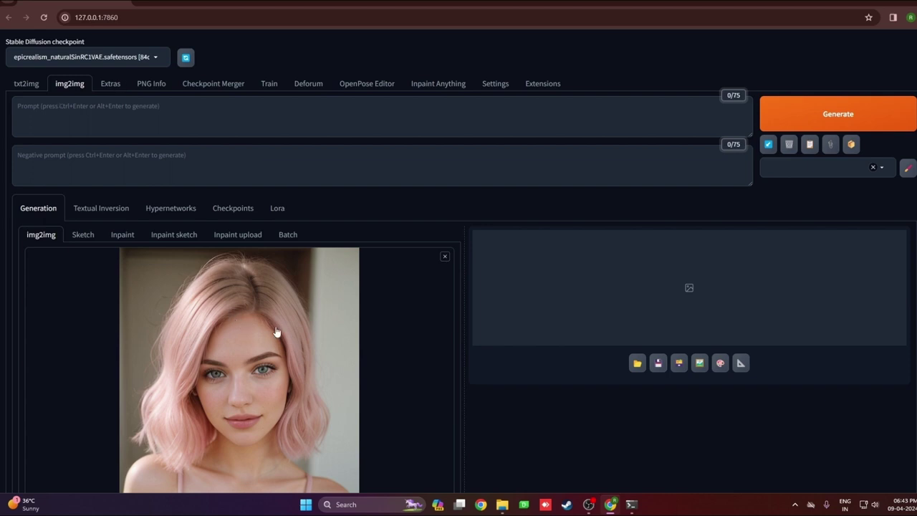
- Set the denoising strength to 0.5
{"action": "scroll", "coordinate": [276, 334], "scroll_direction": "down", "scroll_amount": 2}
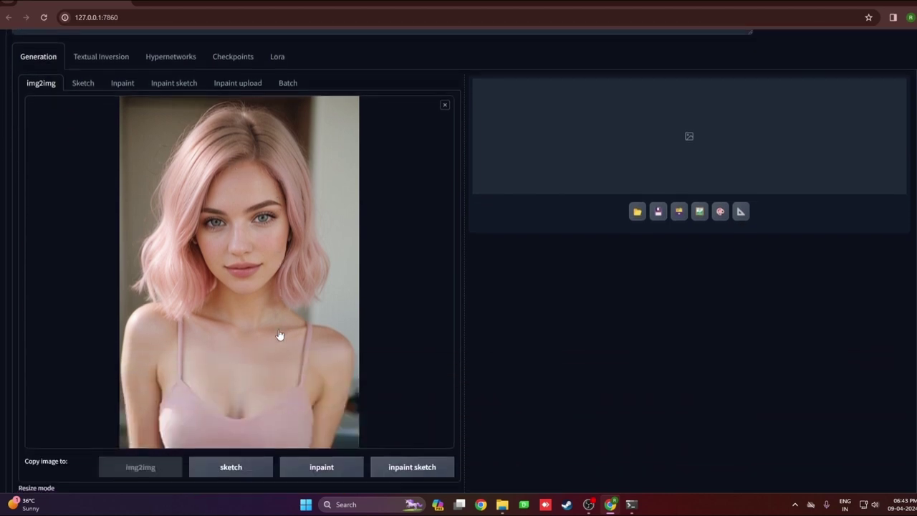
{"action": "scroll", "coordinate": [280, 334], "scroll_direction": "down", "scroll_amount": 5}
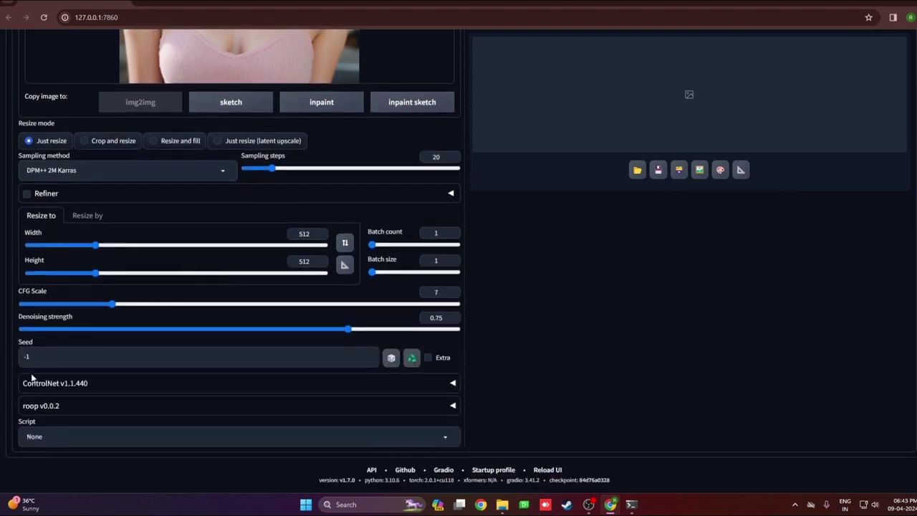
{"action": "left_click_drag", "start_coordinate": [93, 316], "coordinate": [21, 323]}
{"action": "left_click_drag", "start_coordinate": [92, 314], "coordinate": [15, 320]}
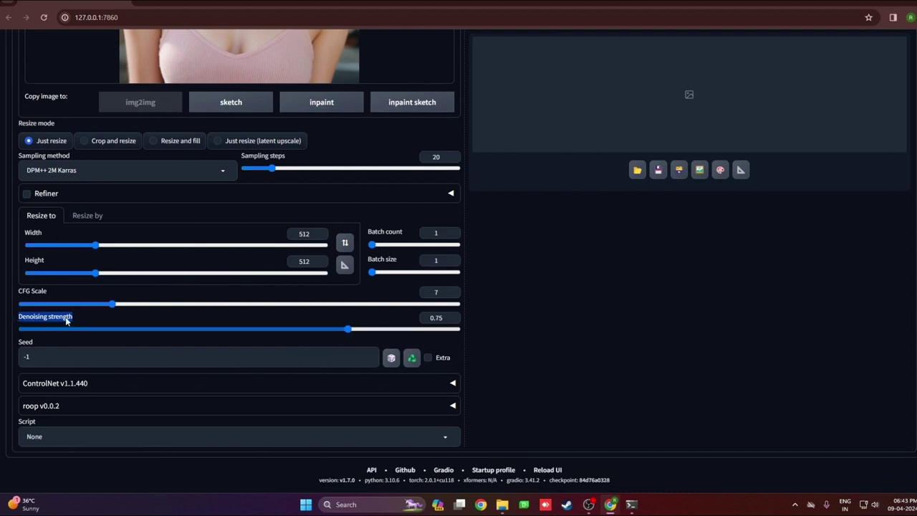
{"action": "left_click", "coordinate": [84, 319]}
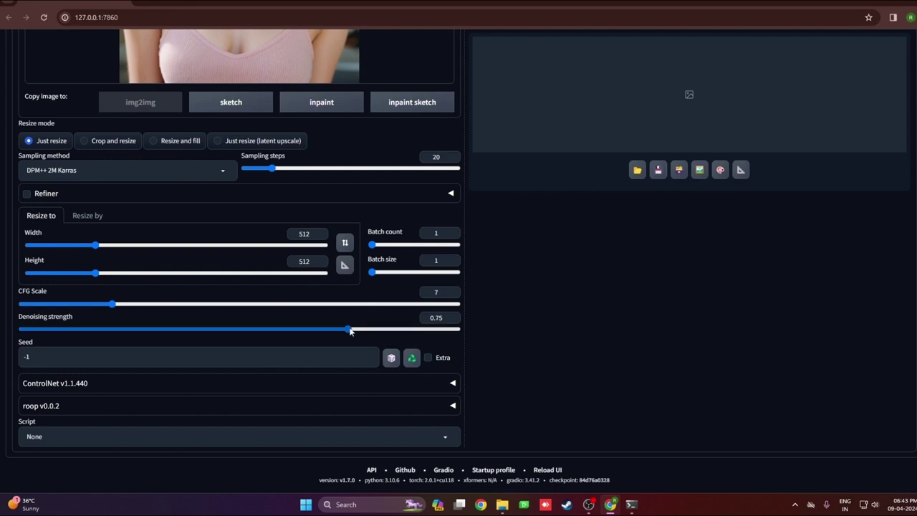
{"action": "left_click_drag", "start_coordinate": [348, 329], "coordinate": [441, 331]}
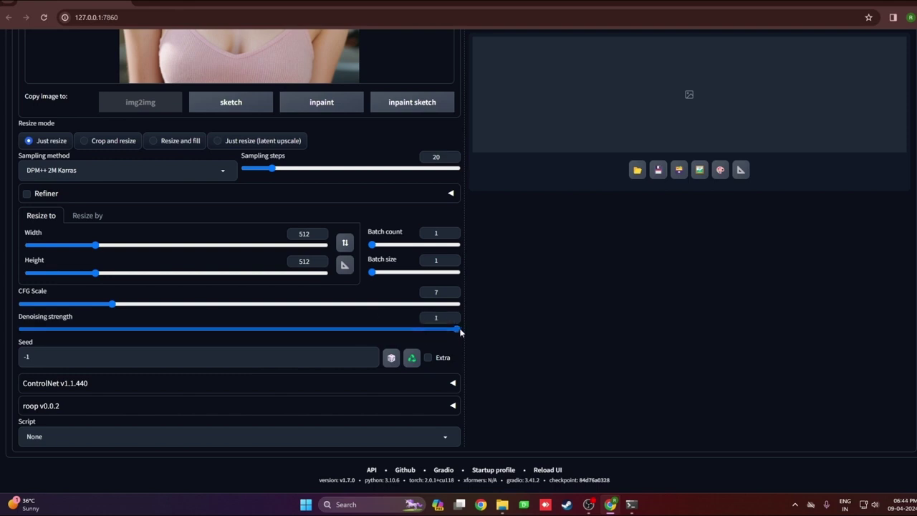
{"action": "mouse_move", "coordinate": [457, 330]}
{"action": "left_mouse_down"}
{"action": "mouse_move", "coordinate": [374, 331]}
{"action": "mouse_move", "coordinate": [460, 331]}
{"action": "left_mouse_up"}
{"action": "left_click_drag", "start_coordinate": [459, 328], "coordinate": [240, 329]}
- Examine the source portrait alongside the resize mode, width and height settings
{"action": "scroll", "coordinate": [304, 308], "scroll_direction": "up", "scroll_amount": 8}
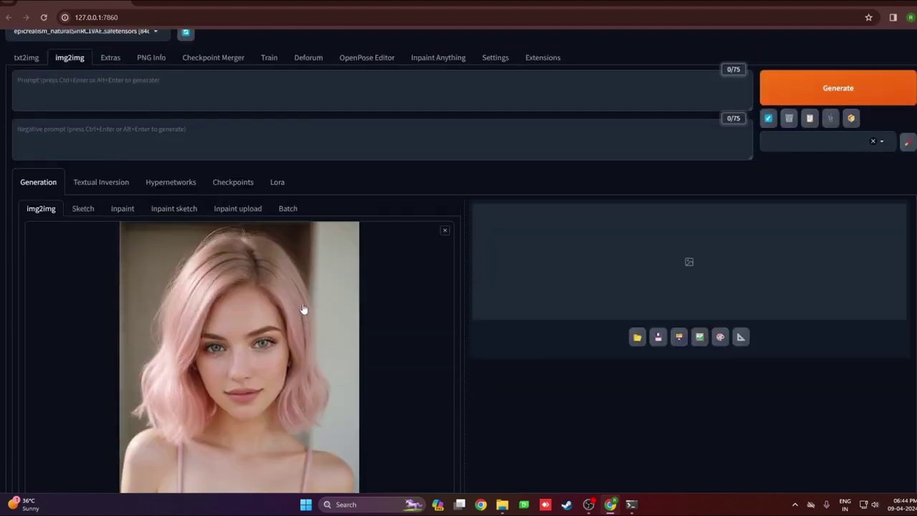
{"action": "scroll", "coordinate": [71, 122], "scroll_direction": "up", "scroll_amount": 2}
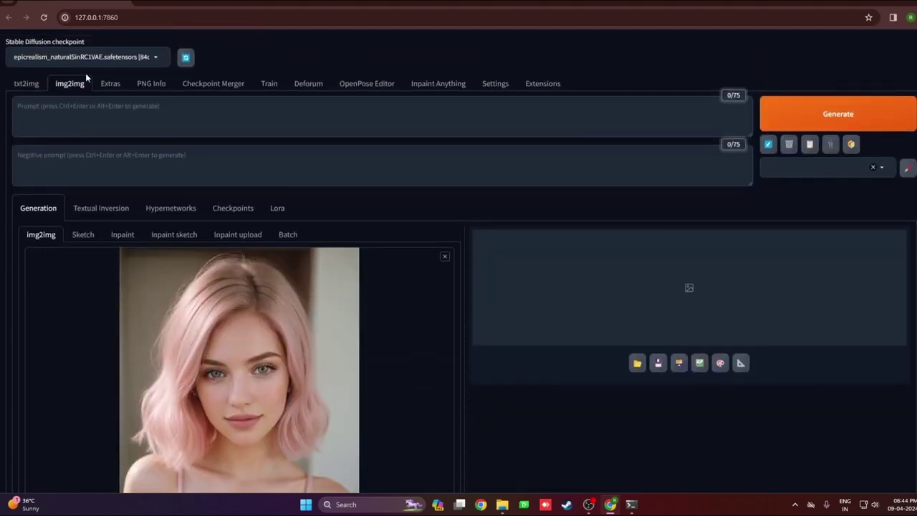
{"action": "scroll", "coordinate": [150, 352], "scroll_direction": "down", "scroll_amount": 6}
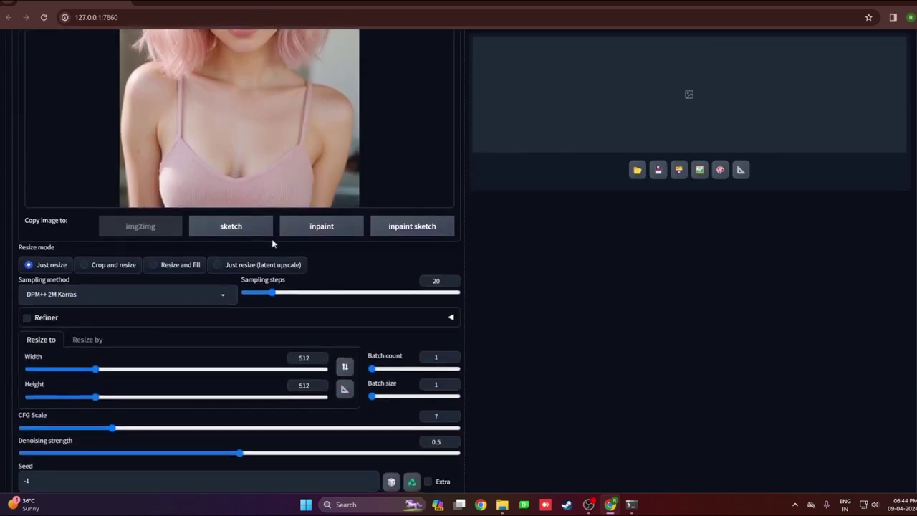
{"action": "scroll", "coordinate": [272, 242], "scroll_direction": "up", "scroll_amount": 4}
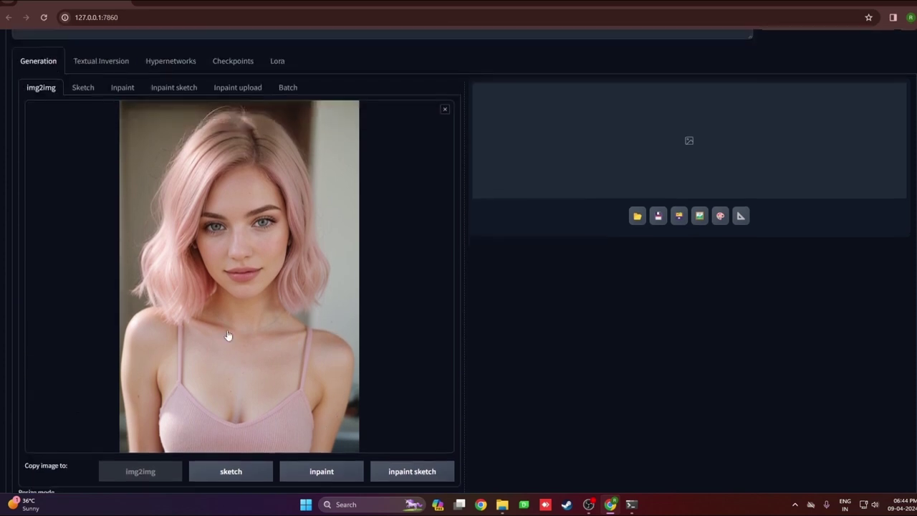
{"action": "scroll", "coordinate": [306, 359], "scroll_direction": "down", "scroll_amount": 2}
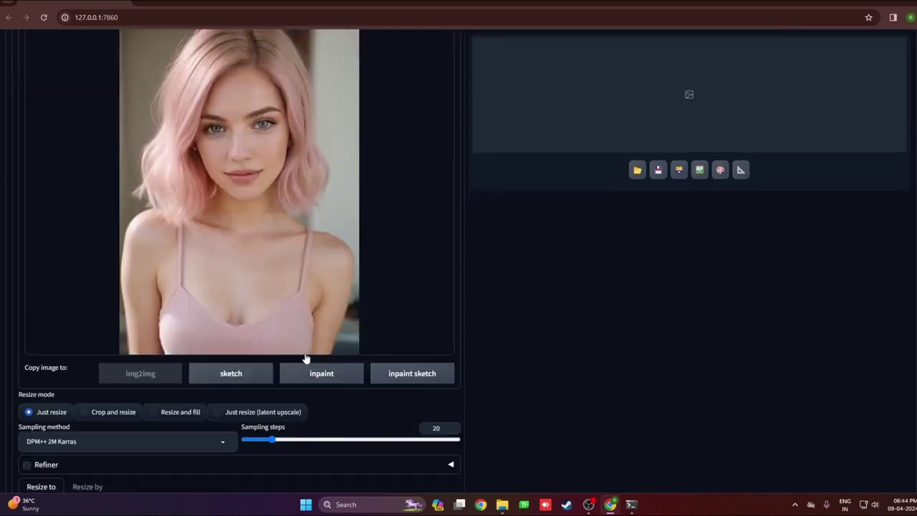
{"action": "scroll", "coordinate": [315, 430], "scroll_direction": "down", "scroll_amount": 3}
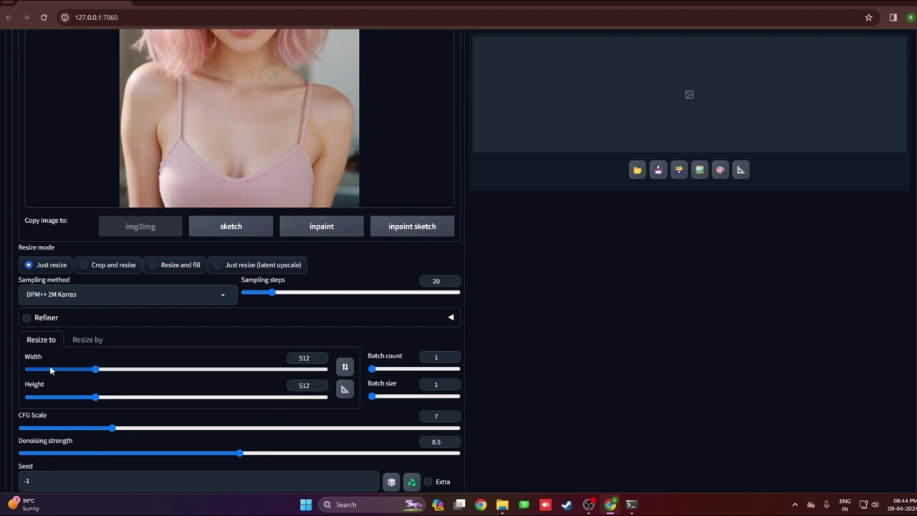
{"action": "scroll", "coordinate": [50, 370], "scroll_direction": "up", "scroll_amount": 5}
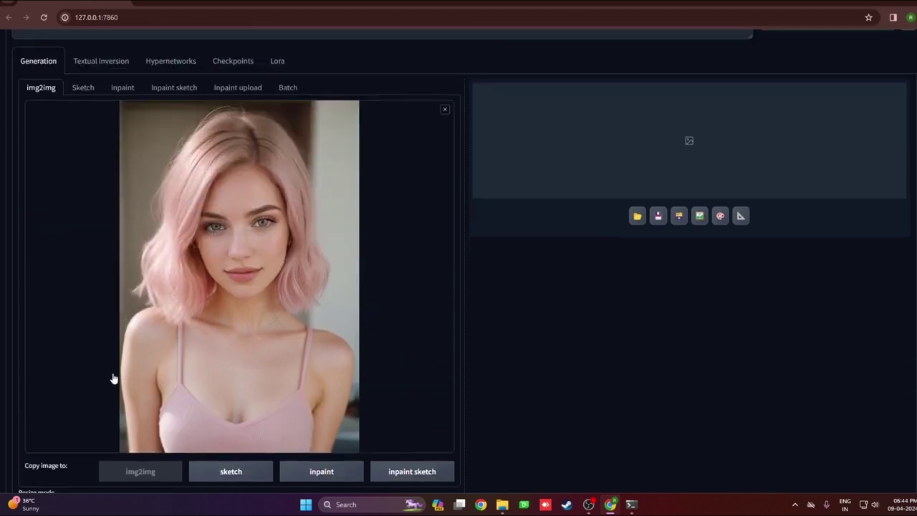
{"action": "scroll", "coordinate": [113, 378], "scroll_direction": "down", "scroll_amount": 3}
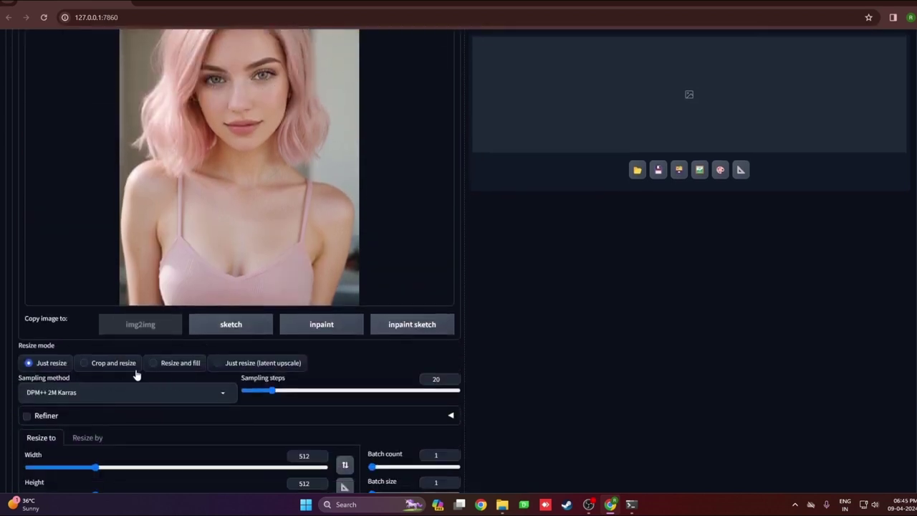
{"action": "scroll", "coordinate": [119, 358], "scroll_direction": "down", "scroll_amount": 2}
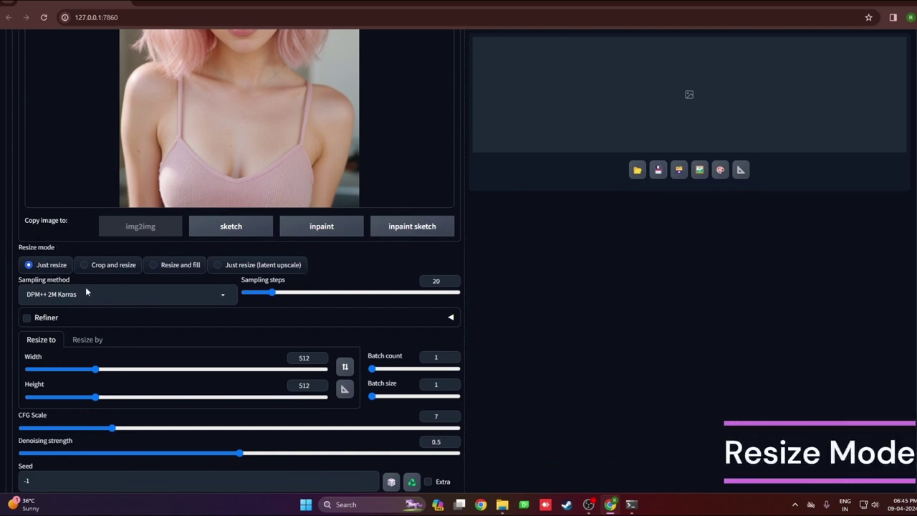
{"action": "scroll", "coordinate": [290, 374], "scroll_direction": "down", "scroll_amount": 1}
{"action": "left_click_drag", "start_coordinate": [68, 309], "coordinate": [25, 315]}
{"action": "left_click_drag", "start_coordinate": [57, 341], "coordinate": [23, 341]}
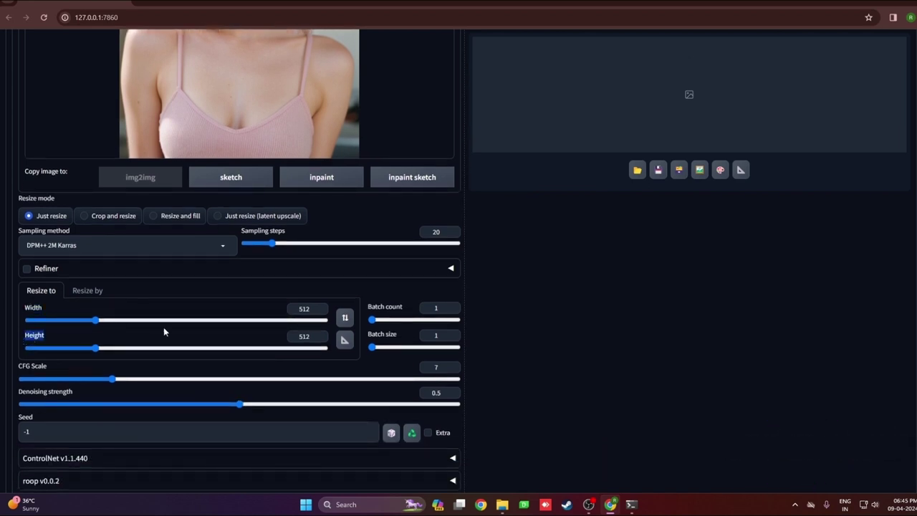
{"action": "scroll", "coordinate": [163, 327], "scroll_direction": "up", "scroll_amount": 3}
{"action": "scroll", "coordinate": [323, 194], "scroll_direction": "up", "scroll_amount": 2}
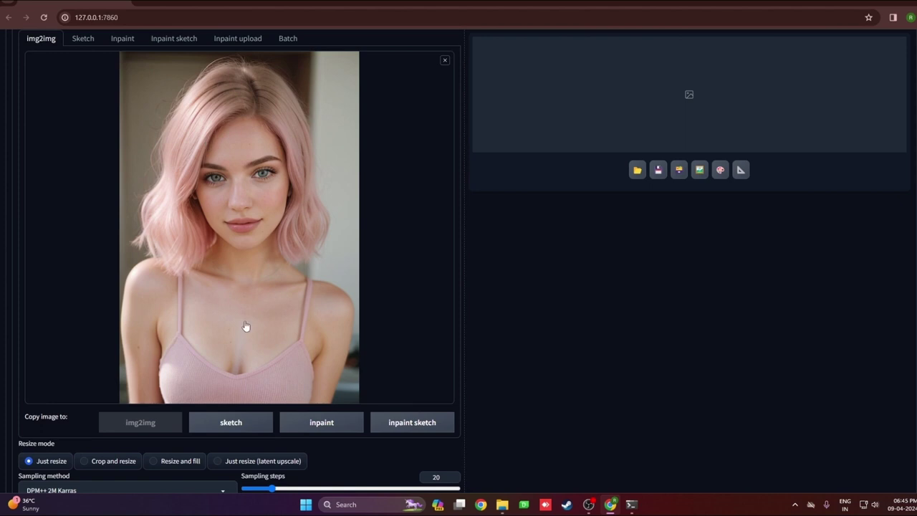
{"action": "scroll", "coordinate": [189, 304], "scroll_direction": "down", "scroll_amount": 2}
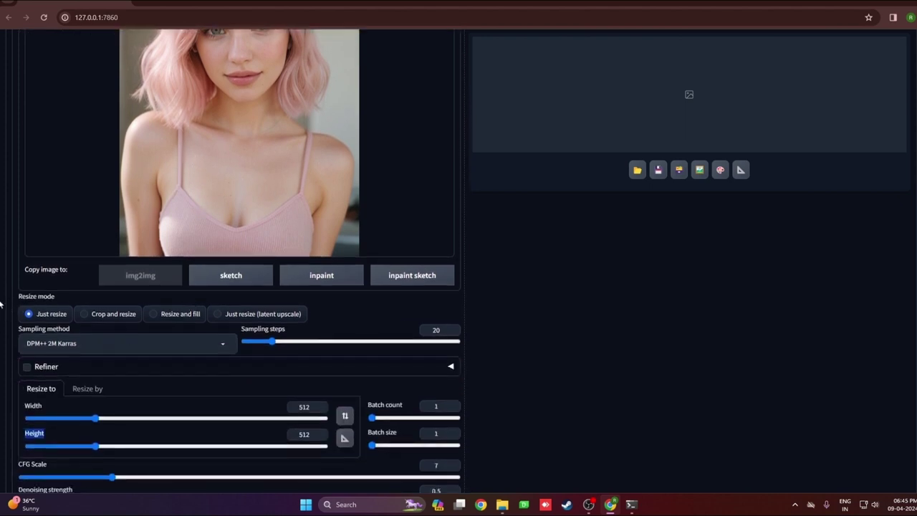
{"action": "scroll", "coordinate": [197, 325], "scroll_direction": "down", "scroll_amount": 2}
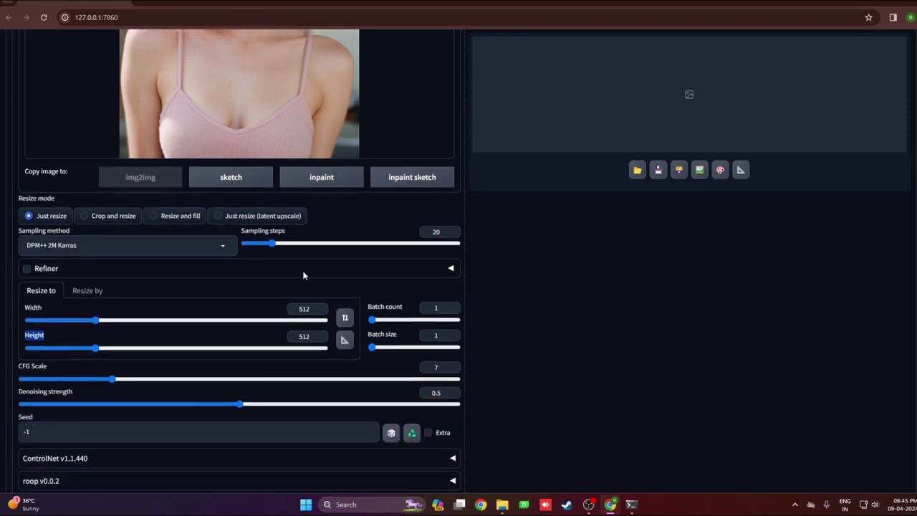
- Try matching the output dimensions to the source image, and return the height to 512
{"action": "left_click", "coordinate": [231, 309]}
{"action": "left_click_drag", "start_coordinate": [327, 319], "coordinate": [95, 320]}
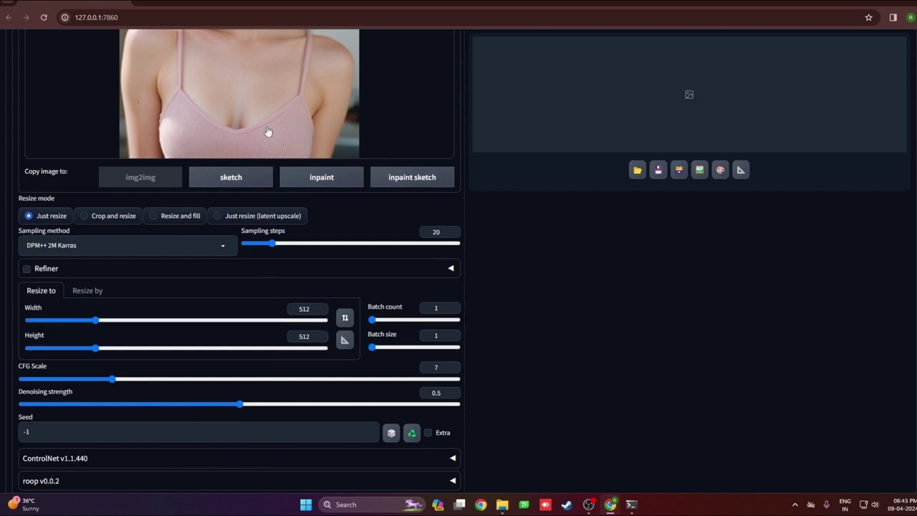
{"action": "left_click", "coordinate": [345, 342]}
{"action": "double_click", "coordinate": [299, 336]}
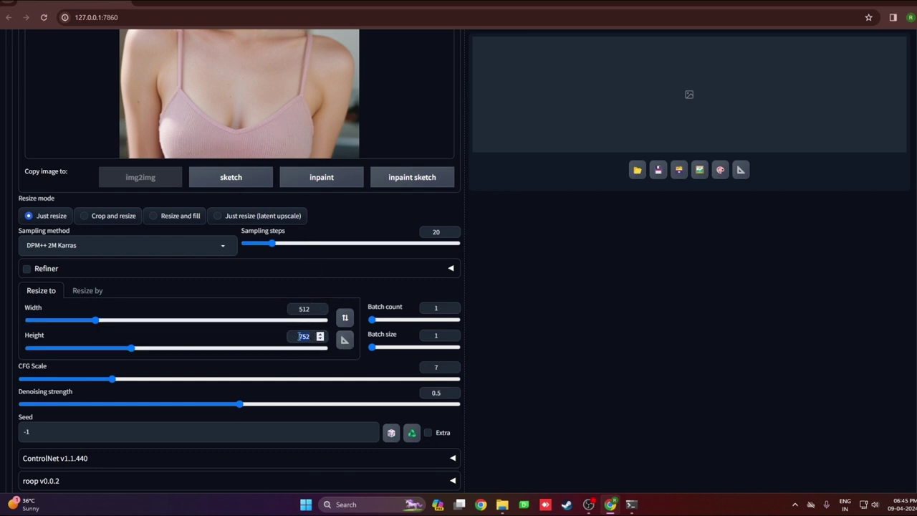
{"action": "type", "text": "512"}
- Set the CFG Scale to 5.5
{"action": "scroll", "coordinate": [153, 285], "scroll_direction": "up", "scroll_amount": 2}
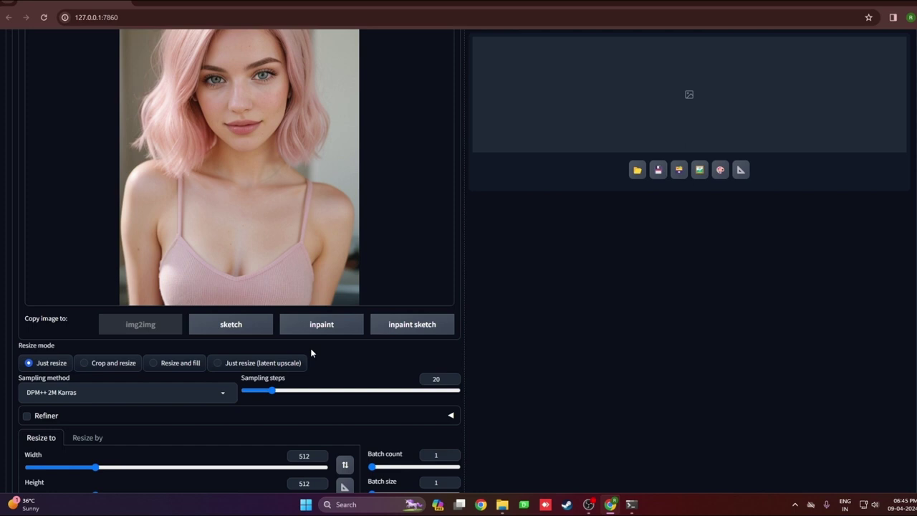
{"action": "scroll", "coordinate": [419, 362], "scroll_direction": "up", "scroll_amount": 2}
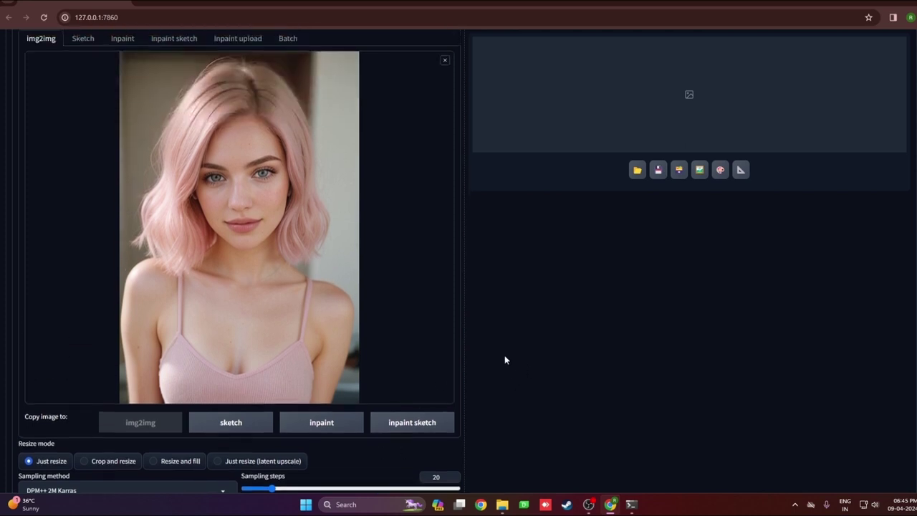
{"action": "scroll", "coordinate": [271, 374], "scroll_direction": "down", "scroll_amount": 5}
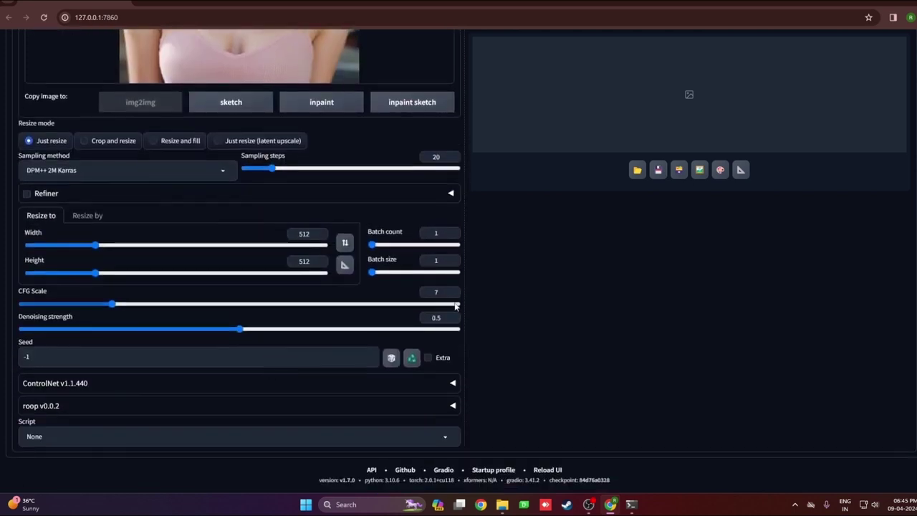
{"action": "left_click_drag", "start_coordinate": [111, 304], "coordinate": [91, 307]}
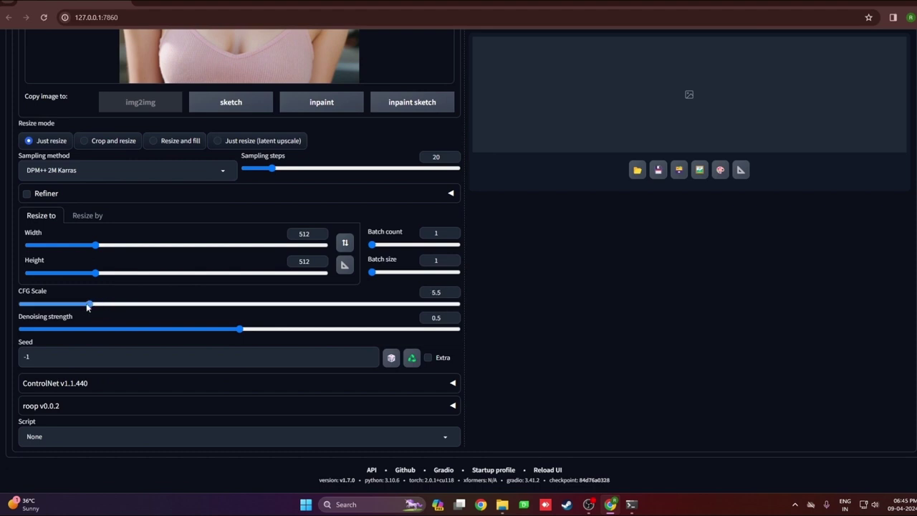
- Enter "blue hair" as the positive prompt for the img2img generation
{"action": "scroll", "coordinate": [516, 352], "scroll_direction": "up", "scroll_amount": 3}
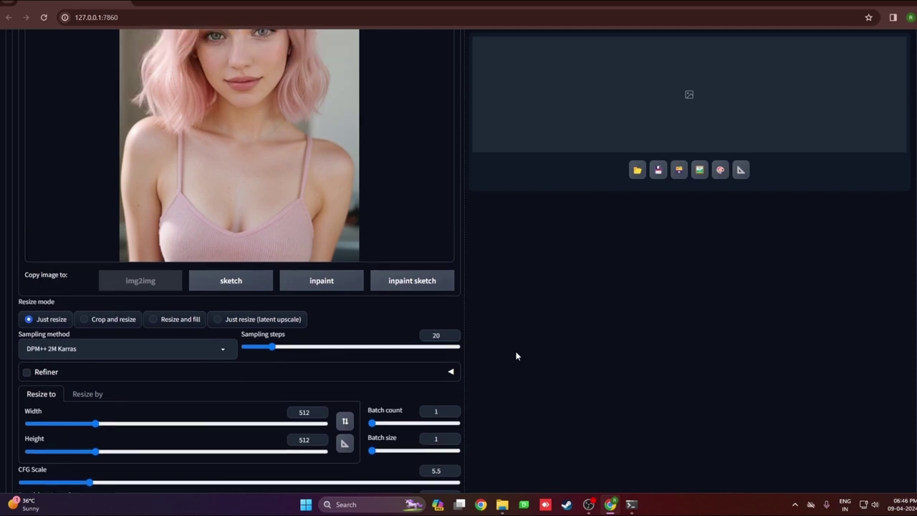
{"action": "scroll", "coordinate": [515, 356], "scroll_direction": "up", "scroll_amount": 4}
{"action": "left_click", "coordinate": [61, 111]}
{"action": "type", "text": "blue hair"}
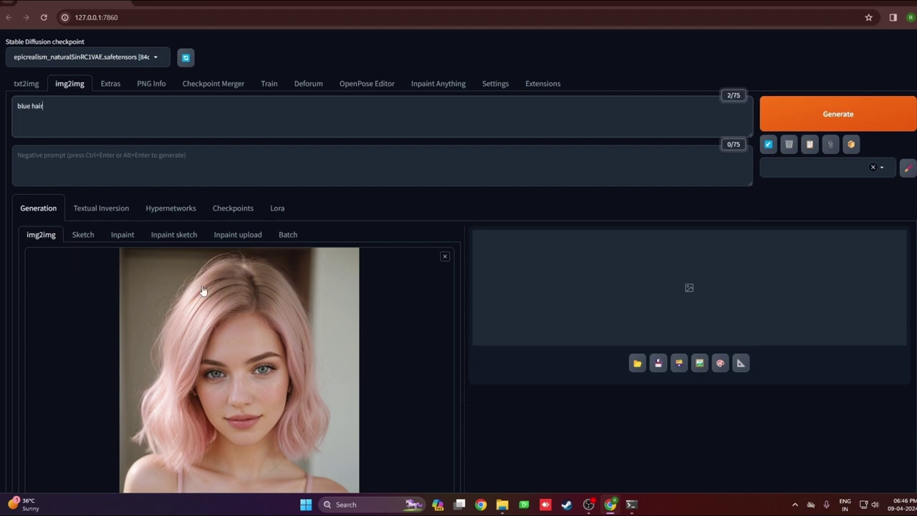
- Generate a first blue-hair version of the portrait using the current img2img settings, and view it beside the source image
{"action": "scroll", "coordinate": [207, 294], "scroll_direction": "down", "scroll_amount": 6}
{"action": "scroll", "coordinate": [134, 285], "scroll_direction": "down", "scroll_amount": 2}
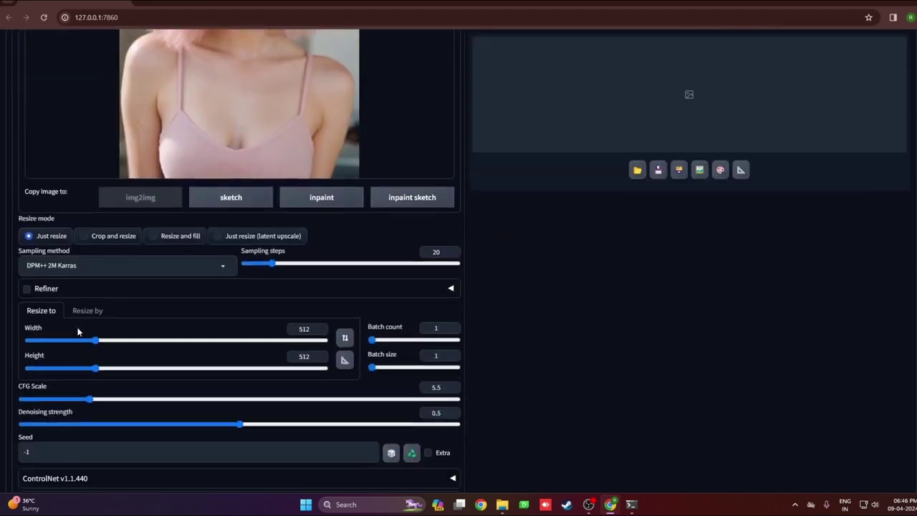
{"action": "scroll", "coordinate": [351, 370], "scroll_direction": "up", "scroll_amount": 10}
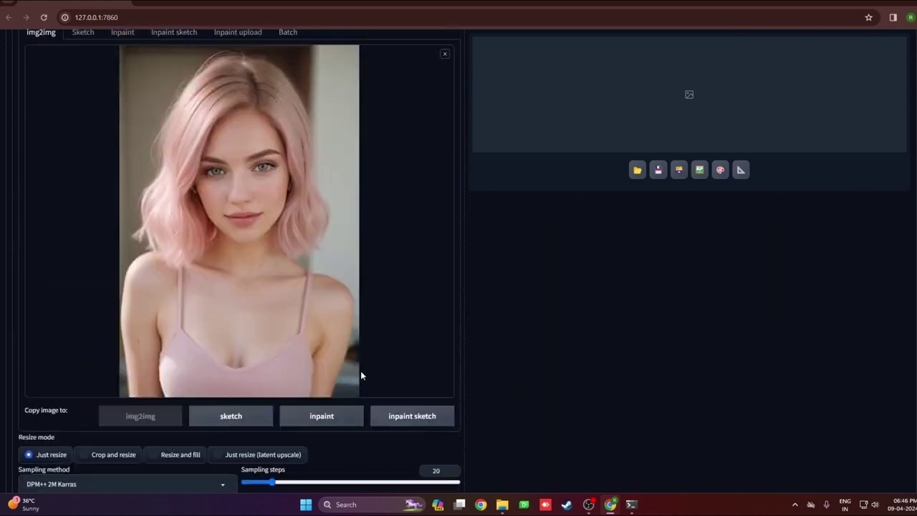
{"action": "left_click", "coordinate": [831, 114]}
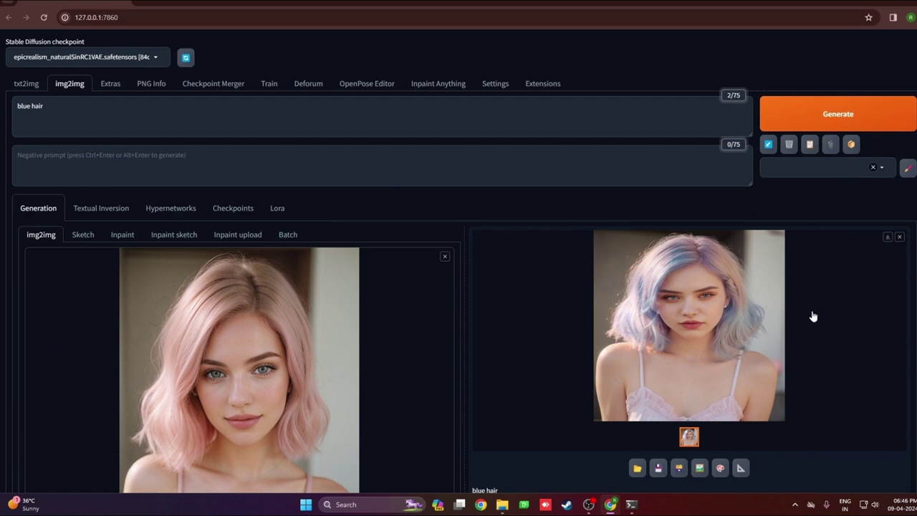
{"action": "scroll", "coordinate": [603, 209], "scroll_direction": "down", "scroll_amount": 2}
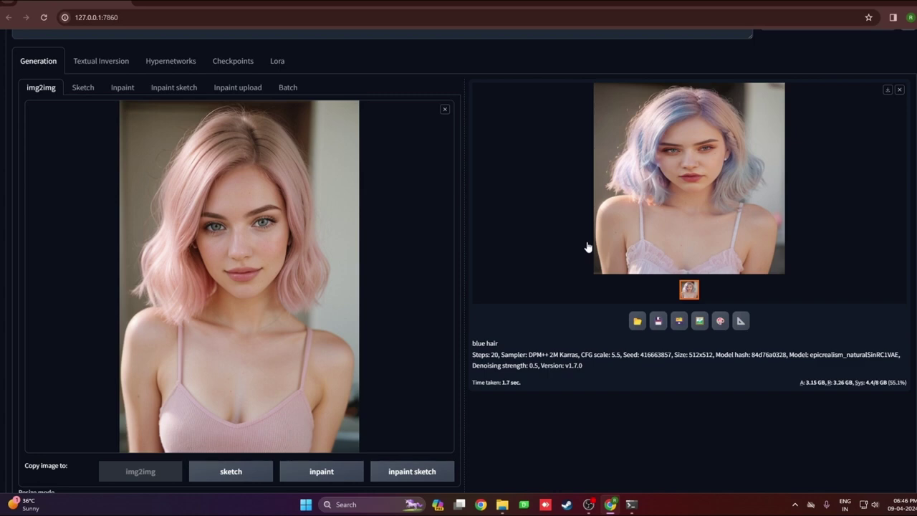
- Change the resize mode to Crop and resize, and generate the blue-hair portrait again
{"action": "scroll", "coordinate": [586, 247], "scroll_direction": "down", "scroll_amount": 4}
{"action": "left_click", "coordinate": [104, 265]}
{"action": "scroll", "coordinate": [279, 312], "scroll_direction": "up", "scroll_amount": 4}
{"action": "scroll", "coordinate": [627, 291], "scroll_direction": "up", "scroll_amount": 2}
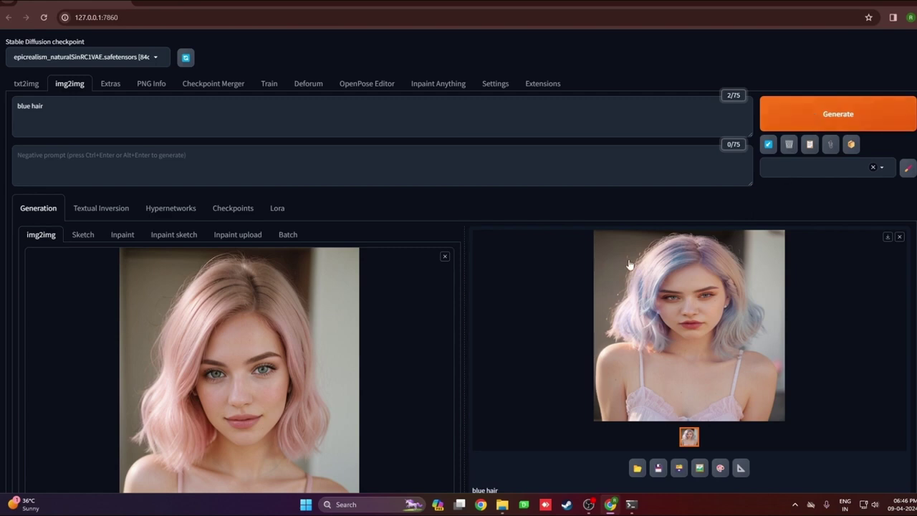
{"action": "scroll", "coordinate": [407, 280], "scroll_direction": "down", "scroll_amount": 2}
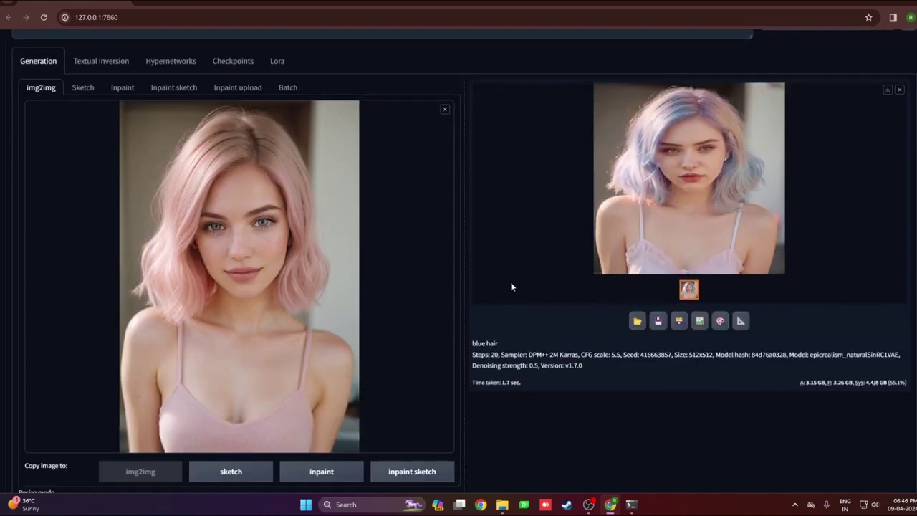
{"action": "scroll", "coordinate": [502, 284], "scroll_direction": "down", "scroll_amount": 2}
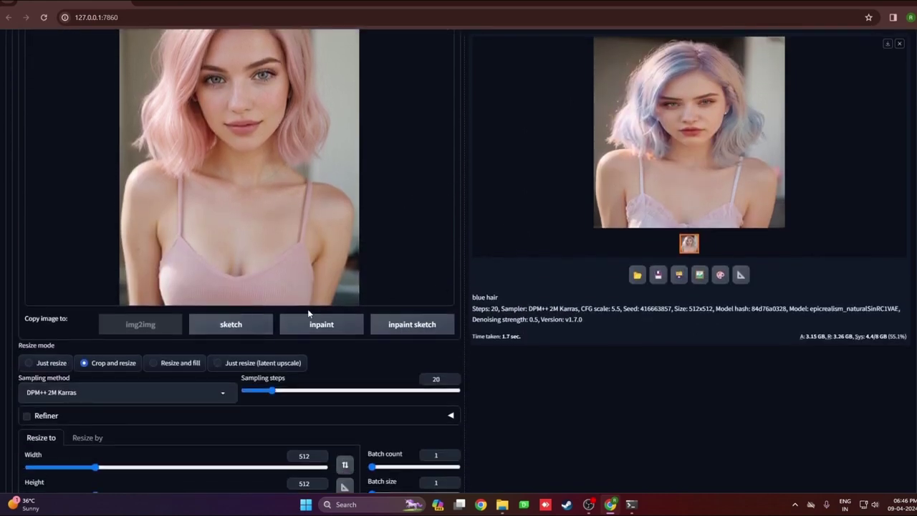
{"action": "scroll", "coordinate": [576, 303], "scroll_direction": "up", "scroll_amount": 5}
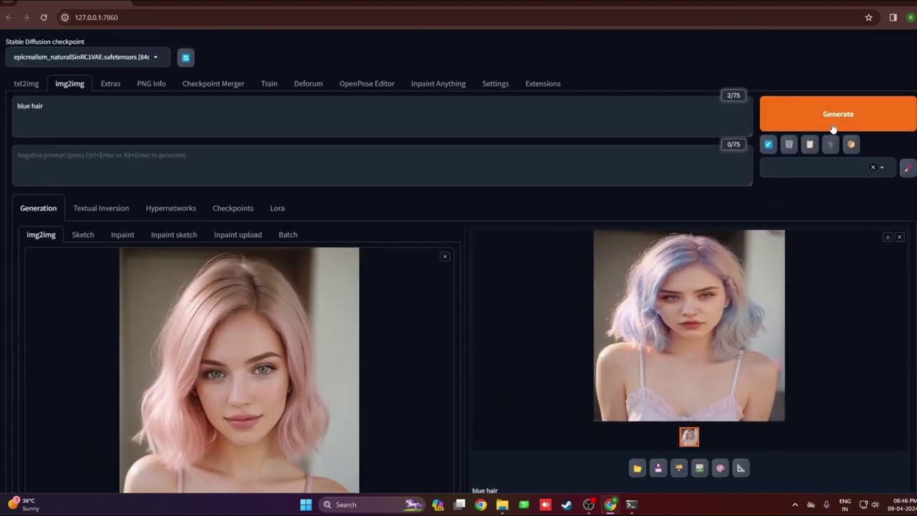
{"action": "left_click", "coordinate": [833, 127]}
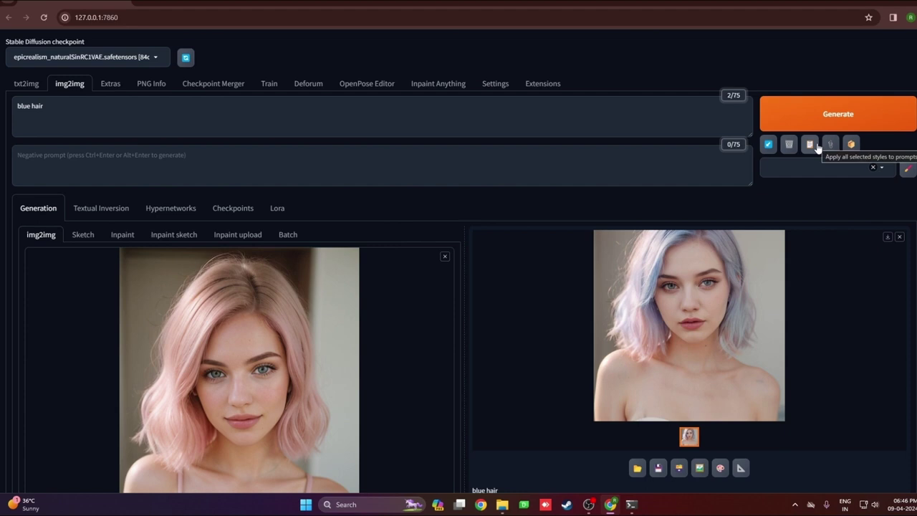
{"action": "scroll", "coordinate": [673, 318], "scroll_direction": "down", "scroll_amount": 2}
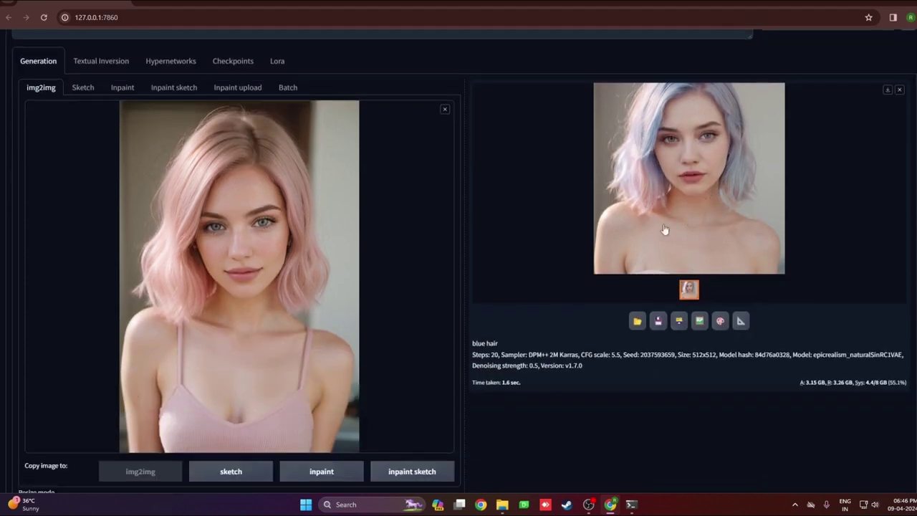
- Switch the resize mode to Resize and fill, and generate another blue-hair image to compare with the source
{"action": "scroll", "coordinate": [324, 333], "scroll_direction": "down", "scroll_amount": 3}
{"action": "left_click", "coordinate": [159, 316]}
{"action": "scroll", "coordinate": [782, 303], "scroll_direction": "up", "scroll_amount": 2}
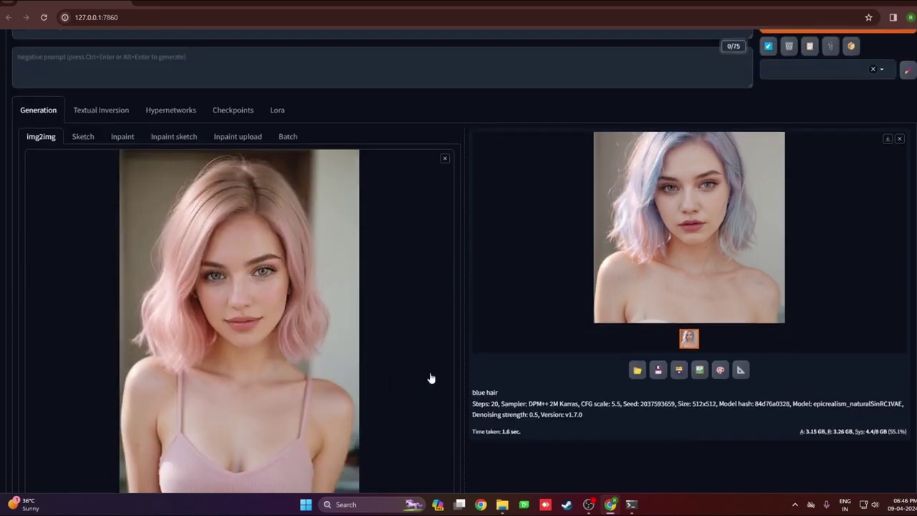
{"action": "scroll", "coordinate": [458, 358], "scroll_direction": "up", "scroll_amount": 2}
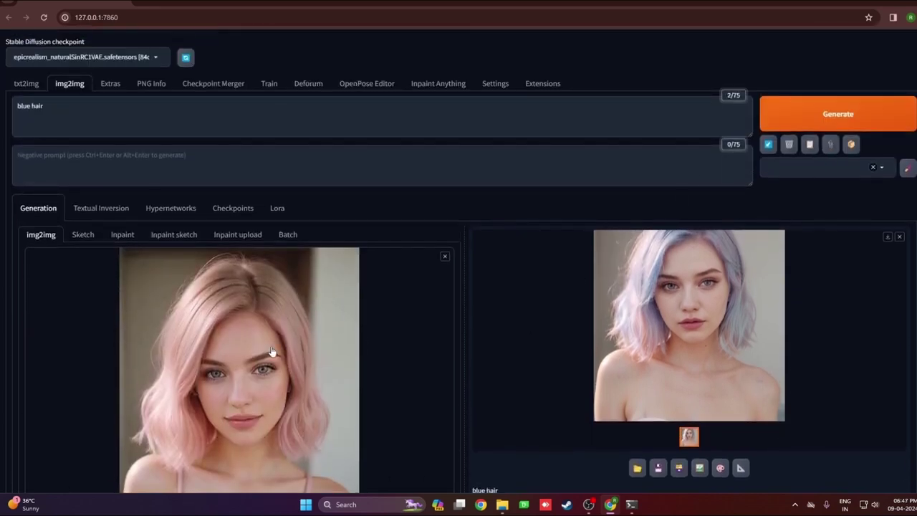
{"action": "scroll", "coordinate": [336, 370], "scroll_direction": "down", "scroll_amount": 1}
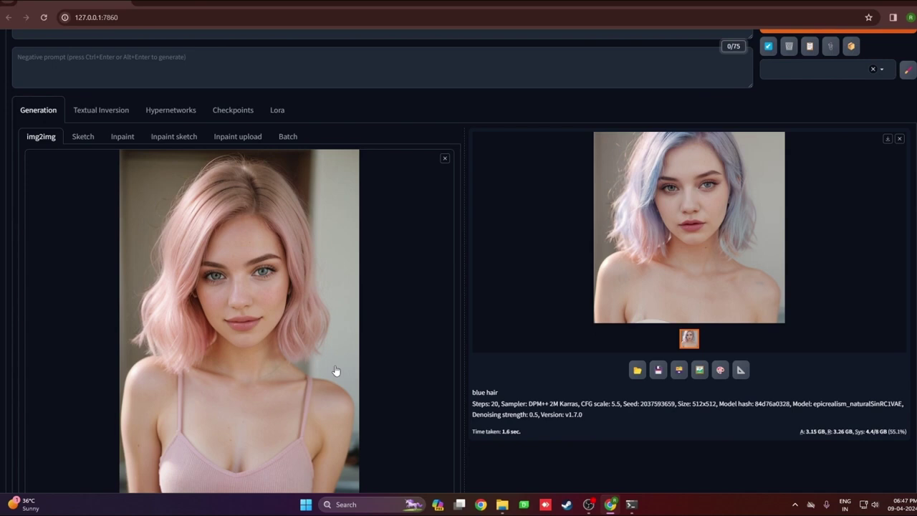
{"action": "scroll", "coordinate": [336, 371], "scroll_direction": "up", "scroll_amount": 2}
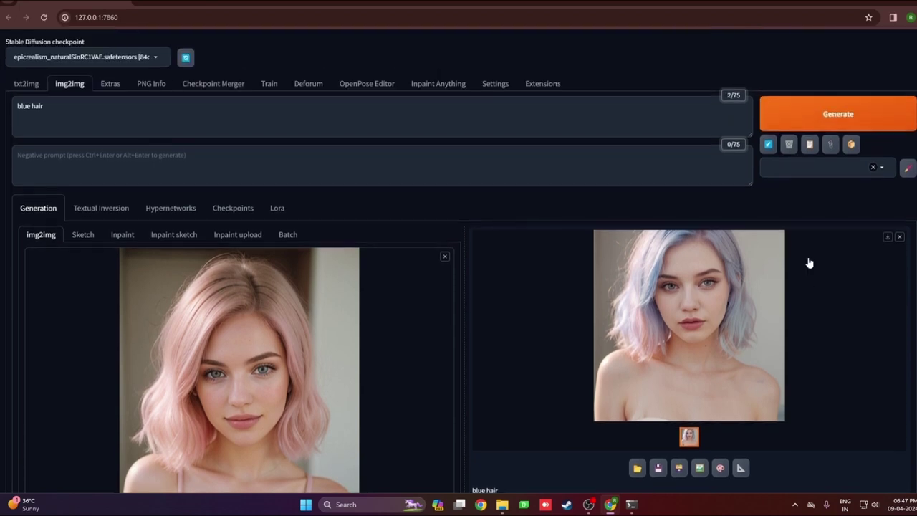
{"action": "left_click", "coordinate": [844, 109]}
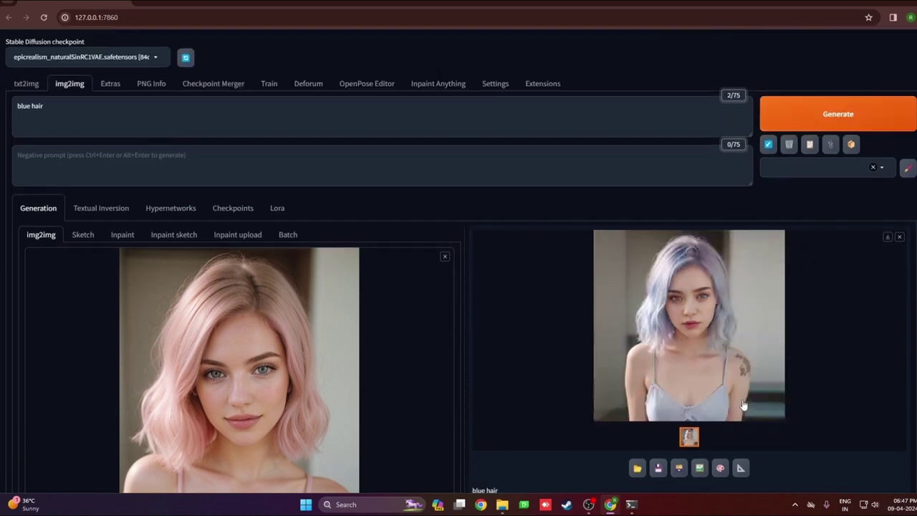
{"action": "scroll", "coordinate": [745, 401], "scroll_direction": "down", "scroll_amount": 2}
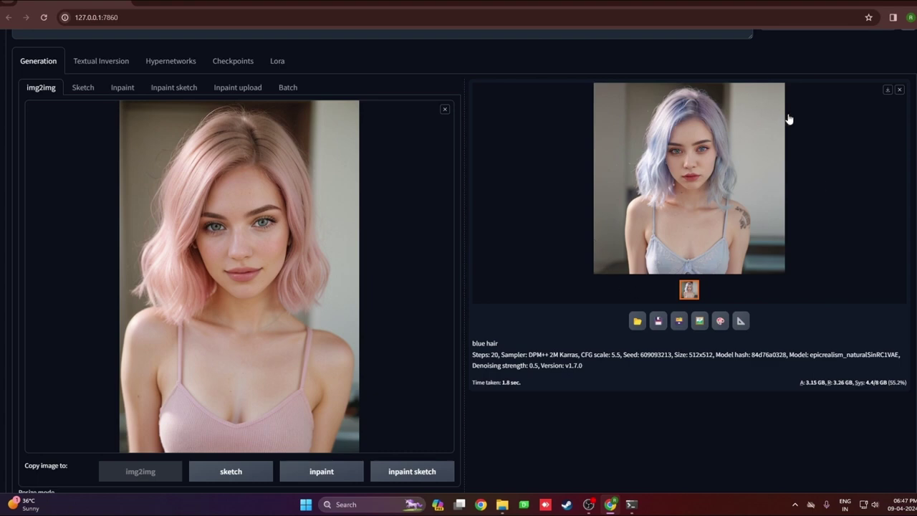
- Select the Just resize (latent upscale) mode and generate a new version of the portrait
{"action": "scroll", "coordinate": [293, 388], "scroll_direction": "down", "scroll_amount": 3}
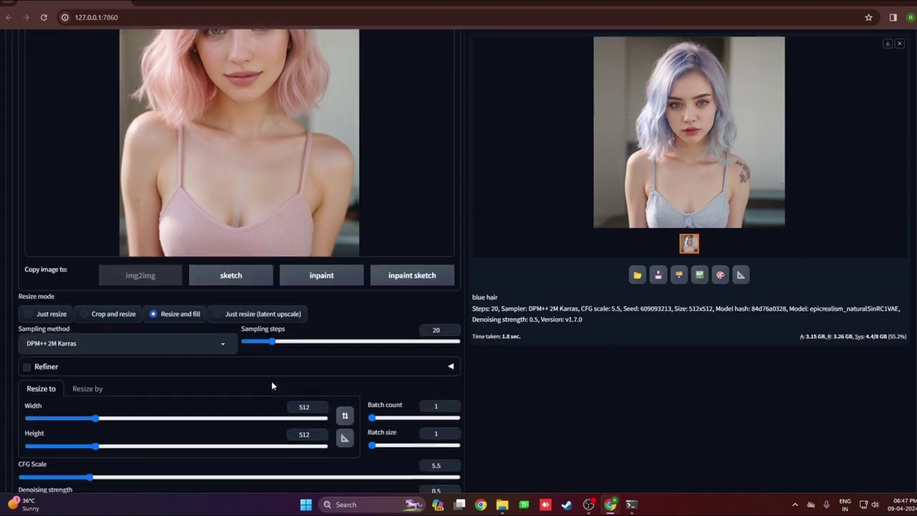
{"action": "left_click", "coordinate": [236, 318]}
{"action": "scroll", "coordinate": [765, 208], "scroll_direction": "up", "scroll_amount": 3}
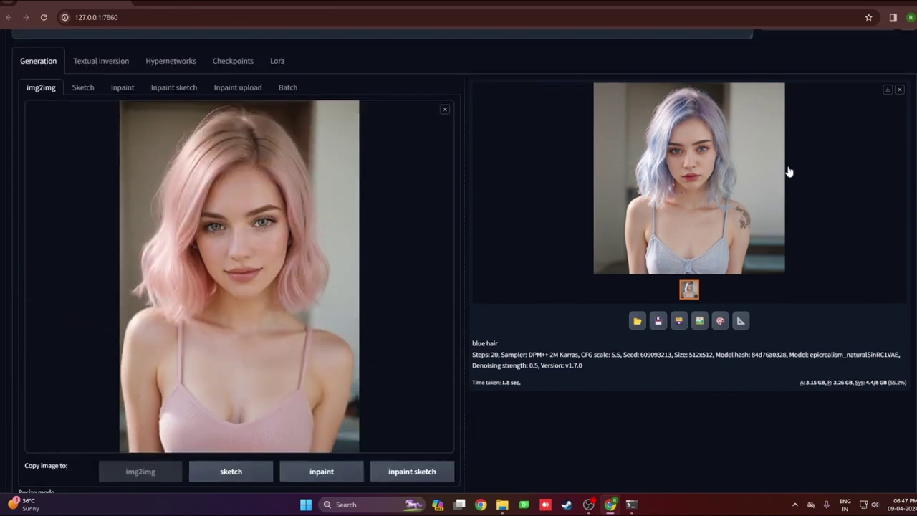
{"action": "scroll", "coordinate": [378, 371], "scroll_direction": "up", "scroll_amount": 3}
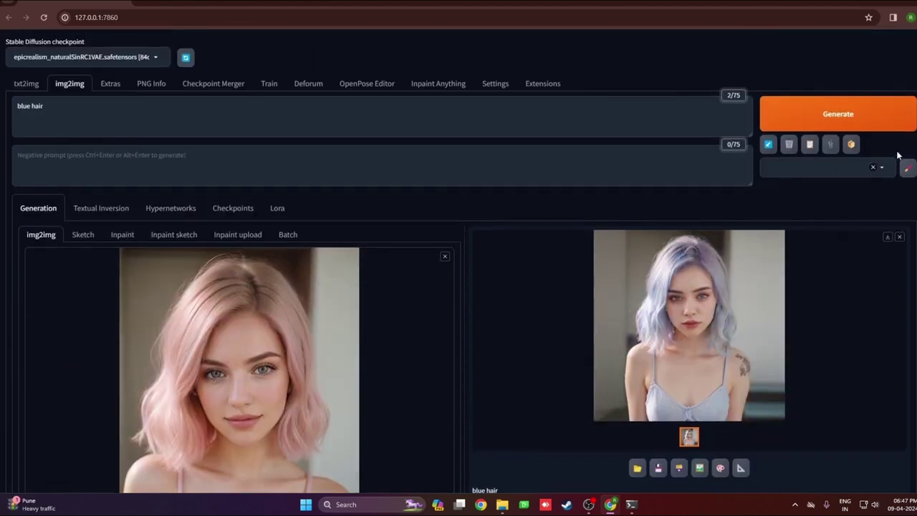
{"action": "left_click", "coordinate": [841, 116]}
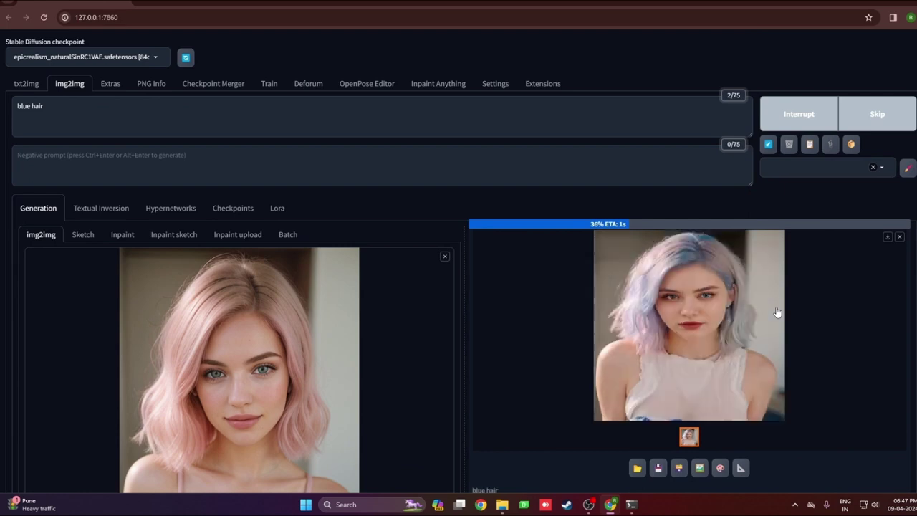
{"action": "scroll", "coordinate": [778, 312], "scroll_direction": "down", "scroll_amount": 1}
{"action": "scroll", "coordinate": [765, 294], "scroll_direction": "down", "scroll_amount": 5}
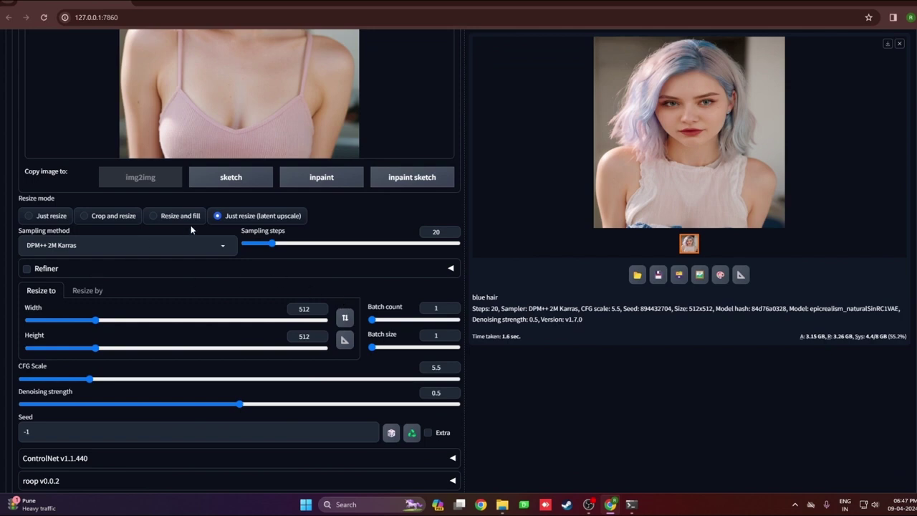
- Switch the resize mode to Crop and resize and on to Resize and fill
{"action": "left_click", "coordinate": [109, 220]}
{"action": "left_click", "coordinate": [173, 220]}
{"action": "scroll", "coordinate": [191, 236], "scroll_direction": "down", "scroll_amount": 1}
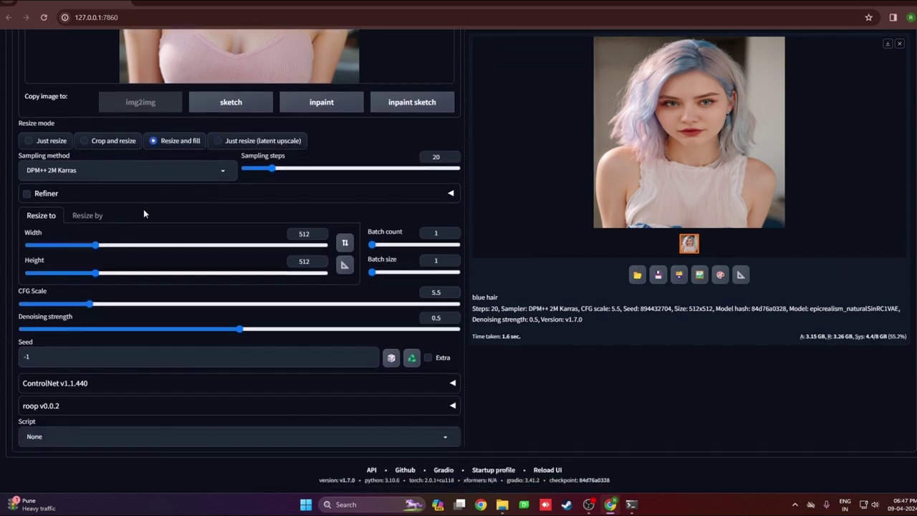
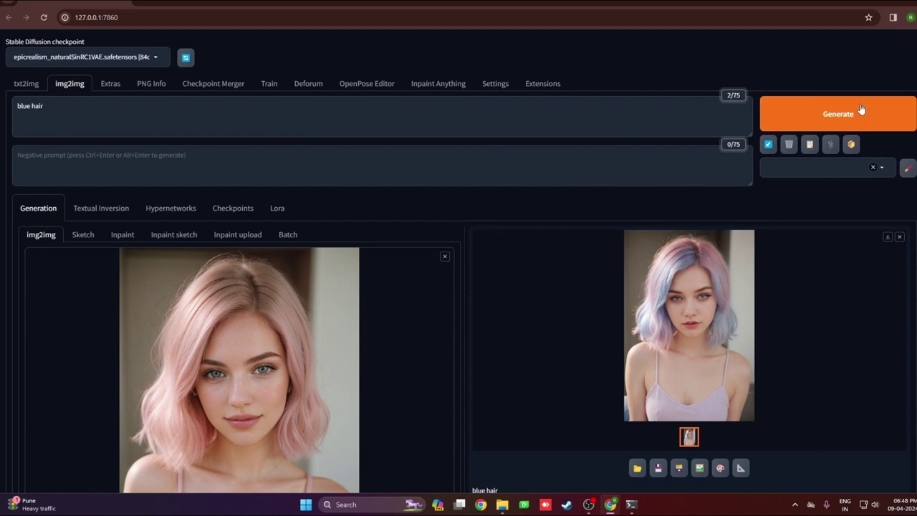
- Examine the generated 512x752 portrait at full size and compare its hair and face with the source image and settings
{"action": "scroll", "coordinate": [814, 268], "scroll_direction": "down", "scroll_amount": 2}
{"action": "scroll", "coordinate": [685, 251], "scroll_direction": "down", "scroll_amount": 2}
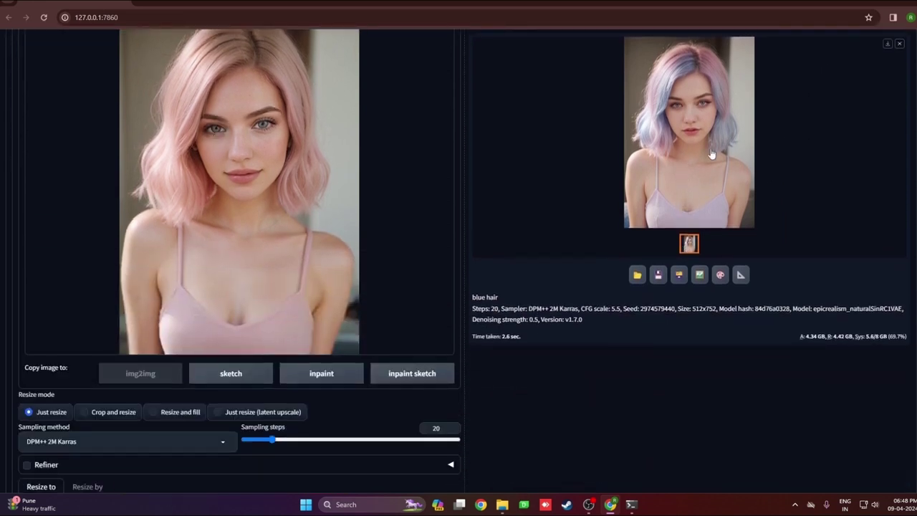
{"action": "left_click", "coordinate": [679, 147]}
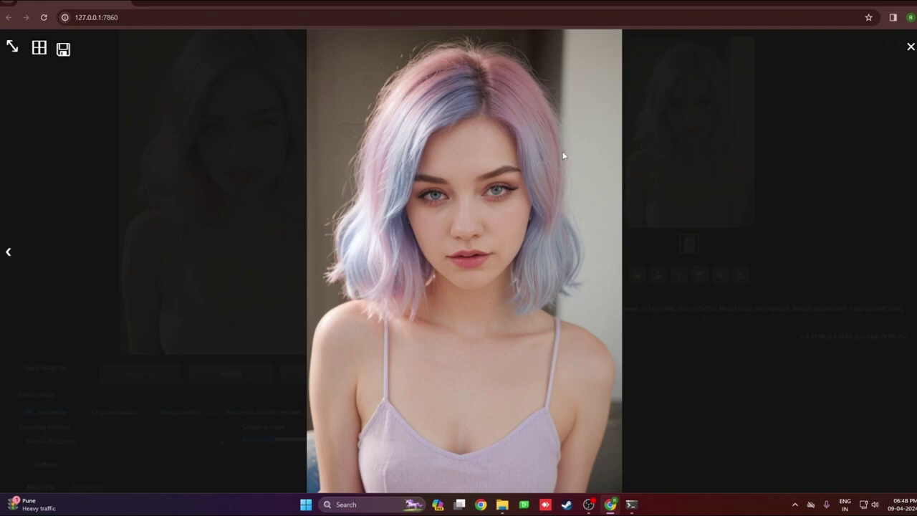
{"action": "left_click", "coordinate": [825, 110]}
{"action": "scroll", "coordinate": [667, 147], "scroll_direction": "down", "scroll_amount": 2}
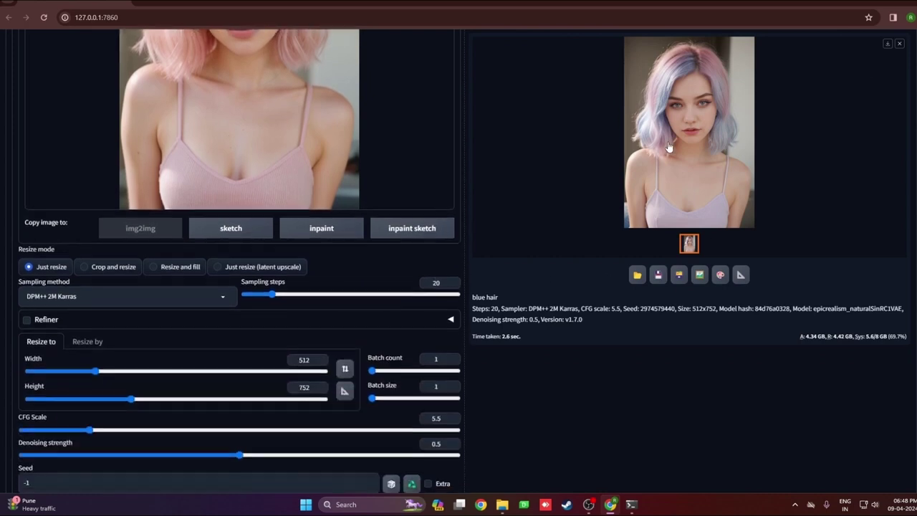
{"action": "scroll", "coordinate": [664, 152], "scroll_direction": "up", "scroll_amount": 2}
{"action": "scroll", "coordinate": [307, 175], "scroll_direction": "up", "scroll_amount": 2}
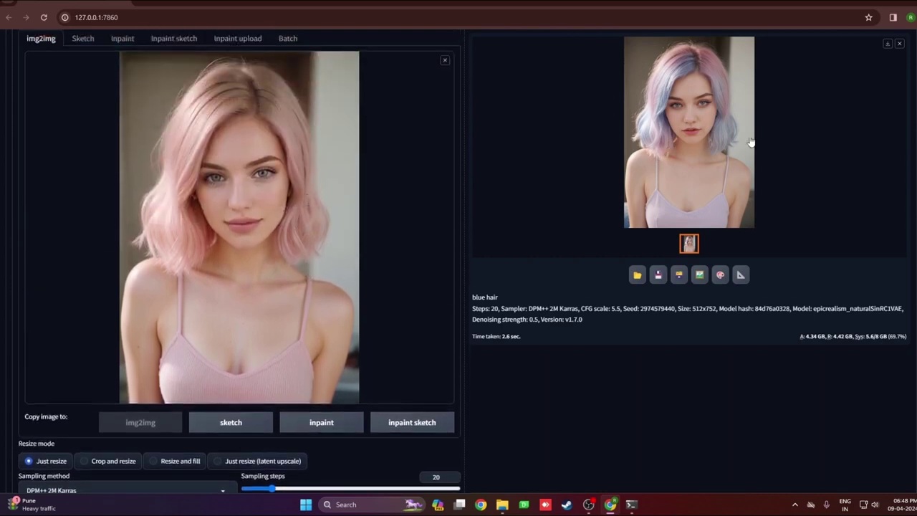
{"action": "left_click", "coordinate": [687, 147]}
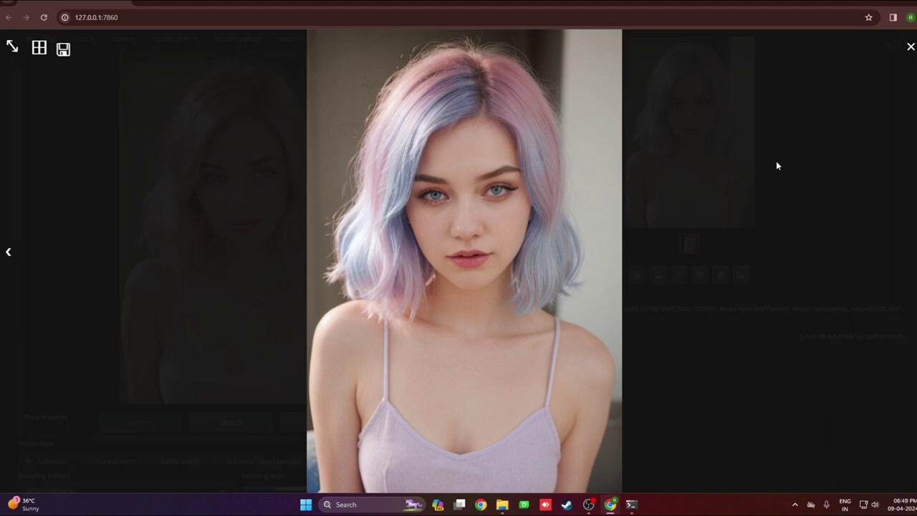
{"action": "left_click", "coordinate": [910, 53]}
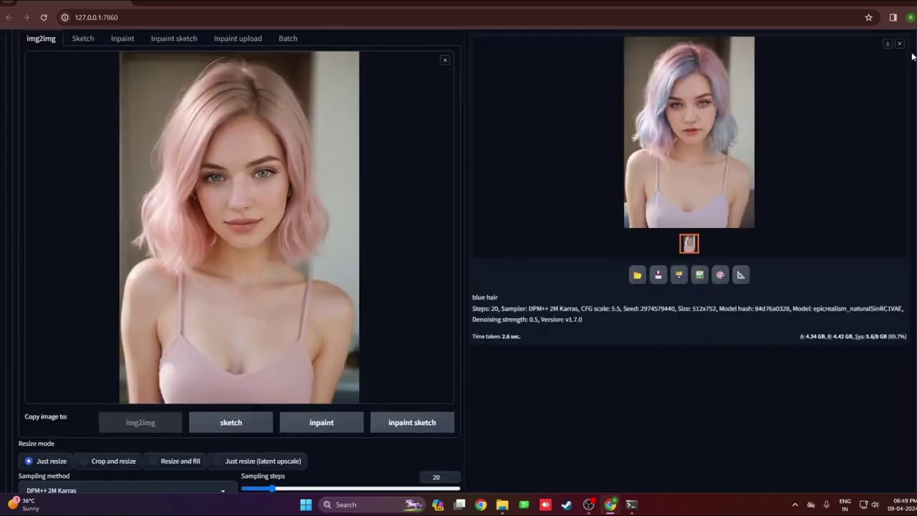
- Raise the denoising strength to 0.7, regenerate the portrait, and view the result
{"action": "scroll", "coordinate": [287, 301], "scroll_direction": "down", "scroll_amount": 5}
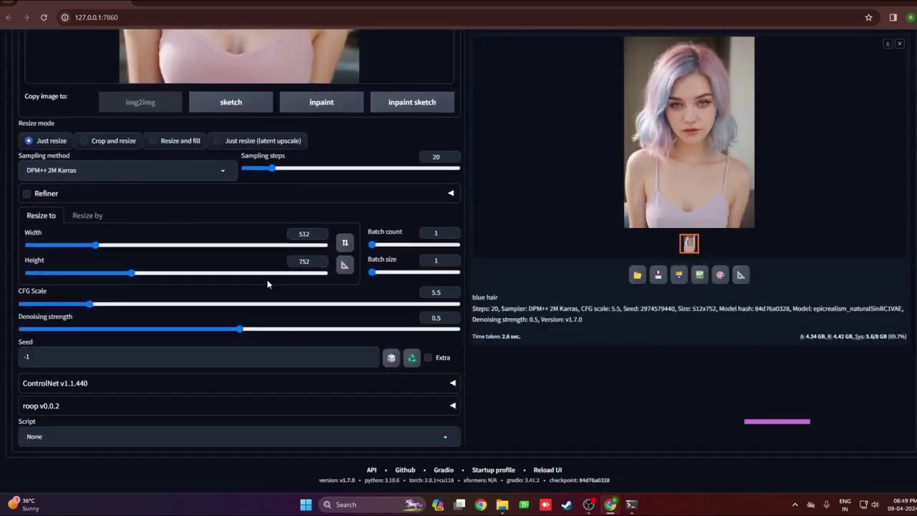
{"action": "left_click_drag", "start_coordinate": [241, 338], "coordinate": [326, 339]}
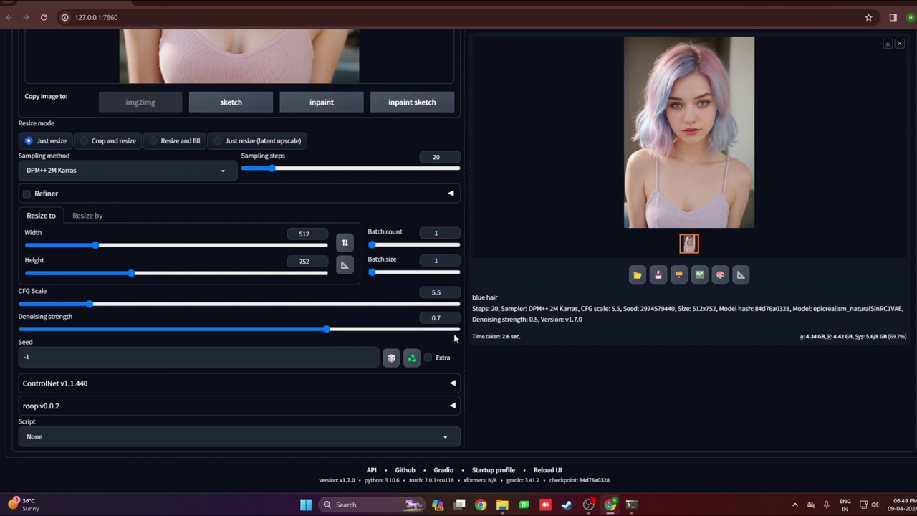
{"action": "scroll", "coordinate": [622, 264], "scroll_direction": "up", "scroll_amount": 7}
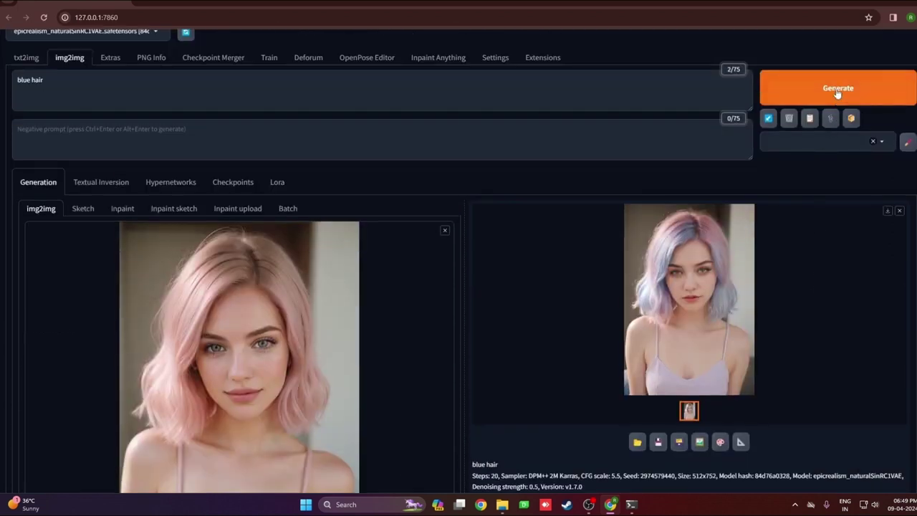
{"action": "left_click", "coordinate": [837, 90]}
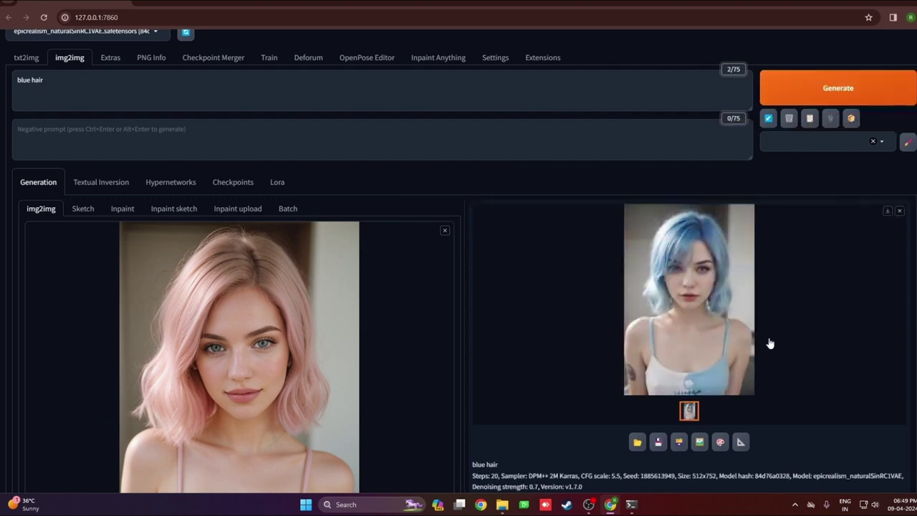
{"action": "scroll", "coordinate": [769, 349], "scroll_direction": "down", "scroll_amount": 2}
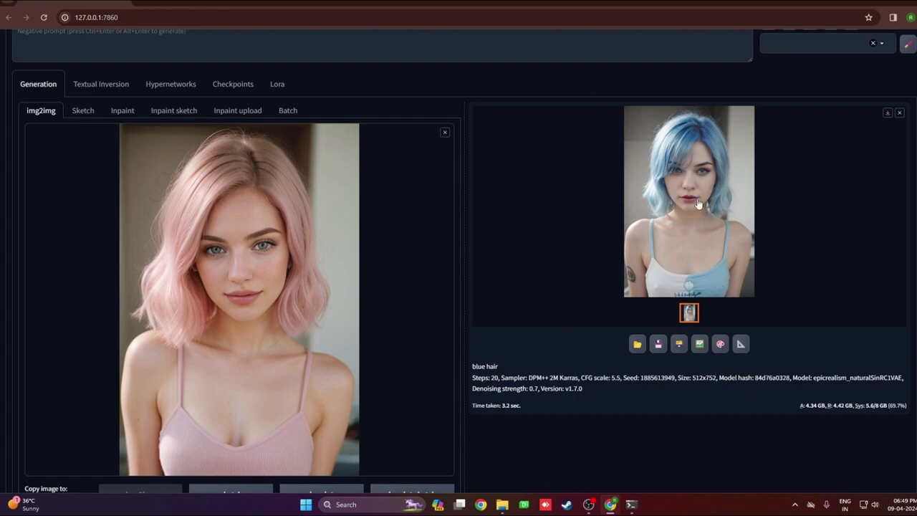
{"action": "scroll", "coordinate": [434, 298], "scroll_direction": "down", "scroll_amount": 8}
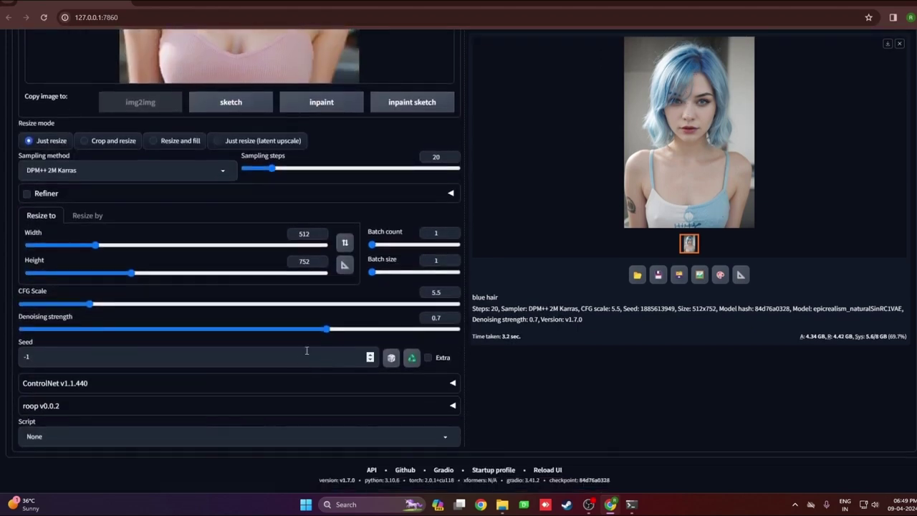
- Lower the denoising strength to 0.5, regenerate the portrait, and compare the result with the source image
{"action": "left_click_drag", "start_coordinate": [326, 330], "coordinate": [262, 333]}
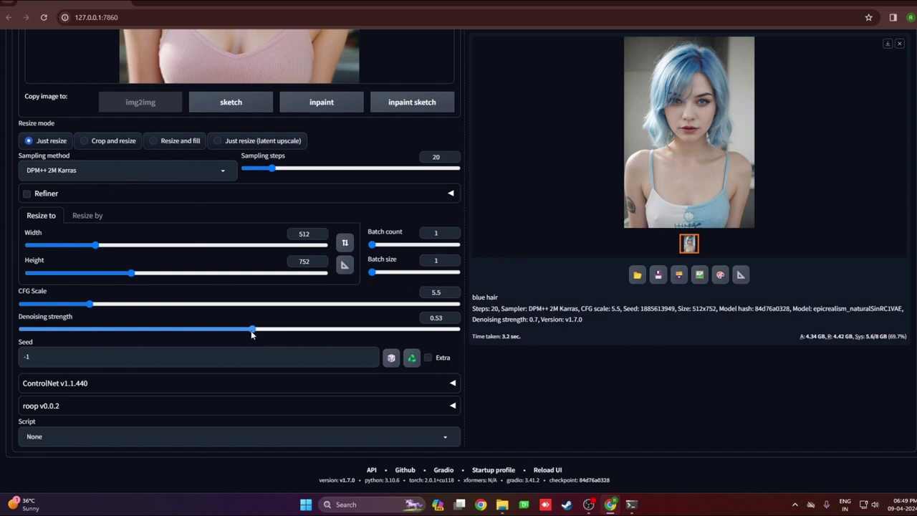
{"action": "left_click_drag", "start_coordinate": [243, 334], "coordinate": [241, 332]}
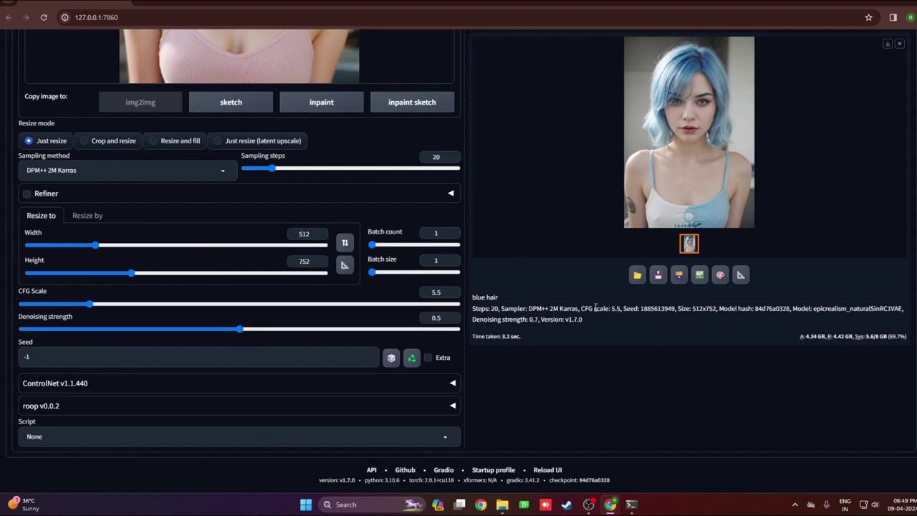
{"action": "scroll", "coordinate": [816, 250], "scroll_direction": "up", "scroll_amount": 10}
{"action": "left_click", "coordinate": [792, 92]}
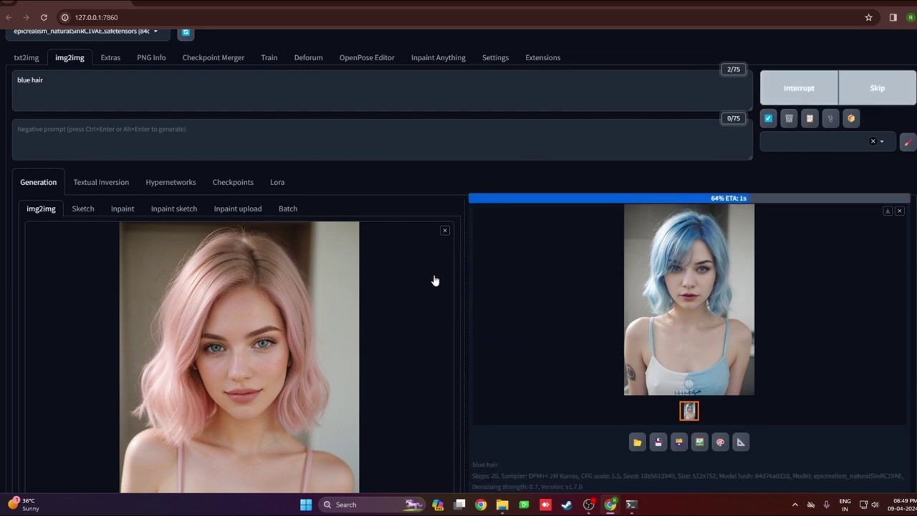
{"action": "scroll", "coordinate": [399, 327], "scroll_direction": "down", "scroll_amount": 2}
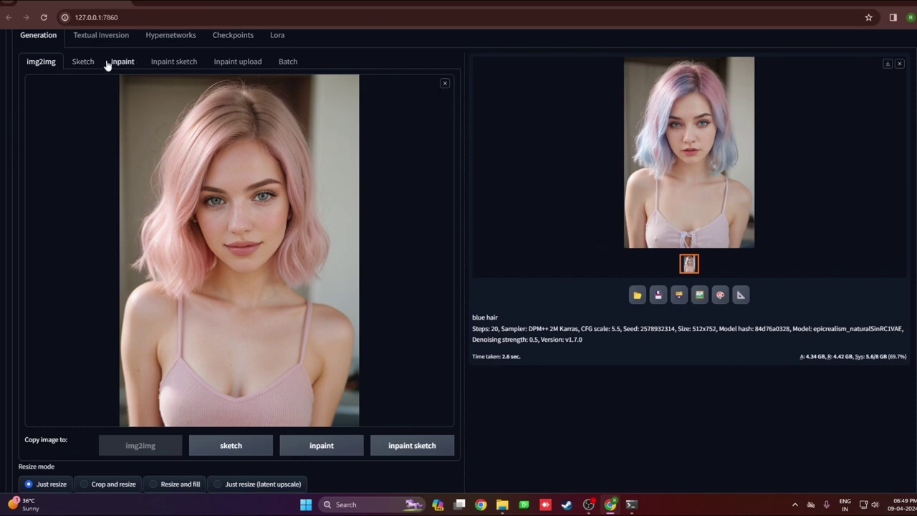
{"action": "scroll", "coordinate": [402, 222], "scroll_direction": "up", "scroll_amount": 2}
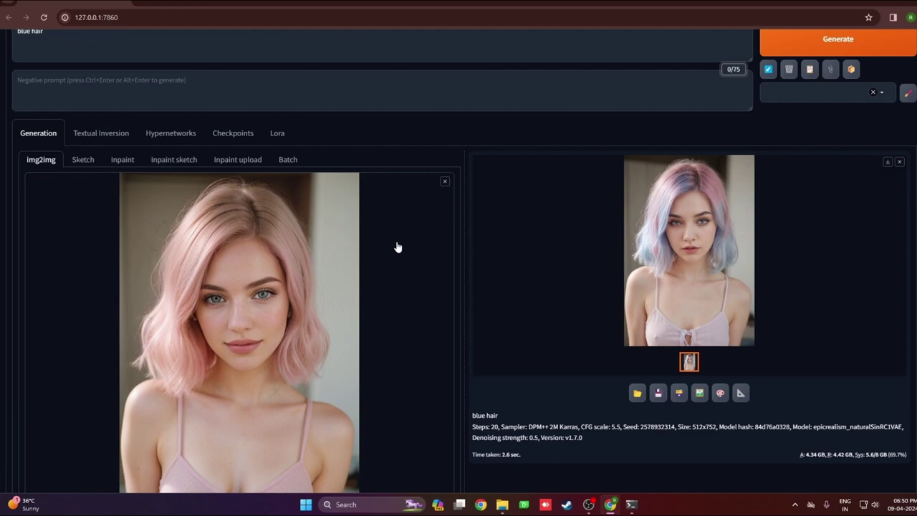
- Copy the source portrait to Inpaint and look over the mask, masked content and inpaint area settings
{"action": "scroll", "coordinate": [371, 256], "scroll_direction": "down", "scroll_amount": 4}
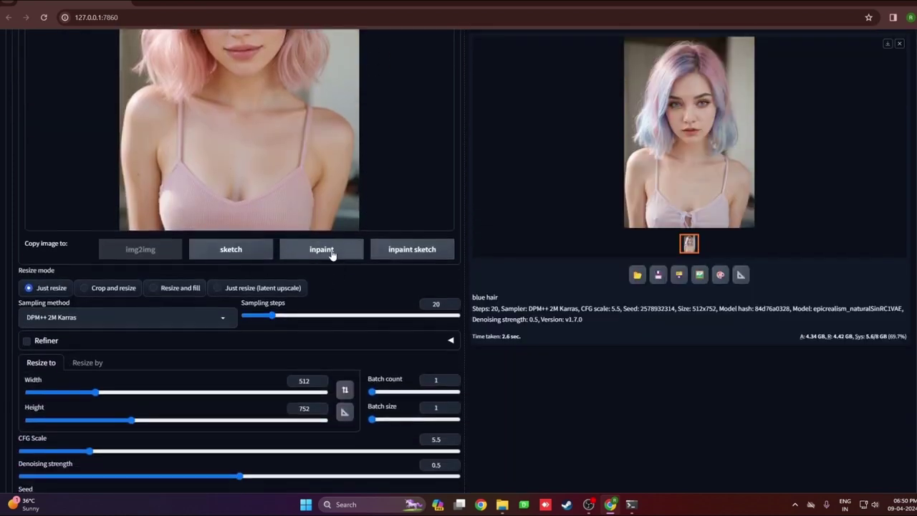
{"action": "left_click", "coordinate": [331, 252]}
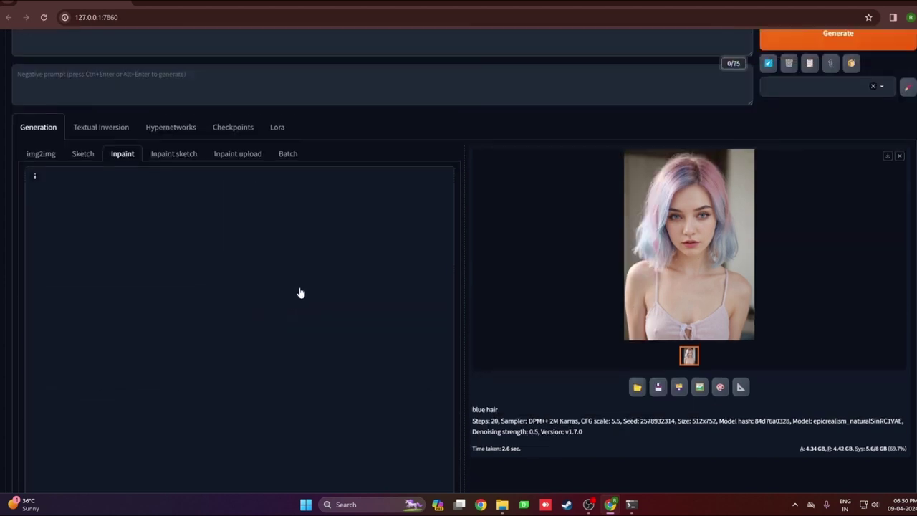
{"action": "scroll", "coordinate": [215, 265], "scroll_direction": "down", "scroll_amount": 3}
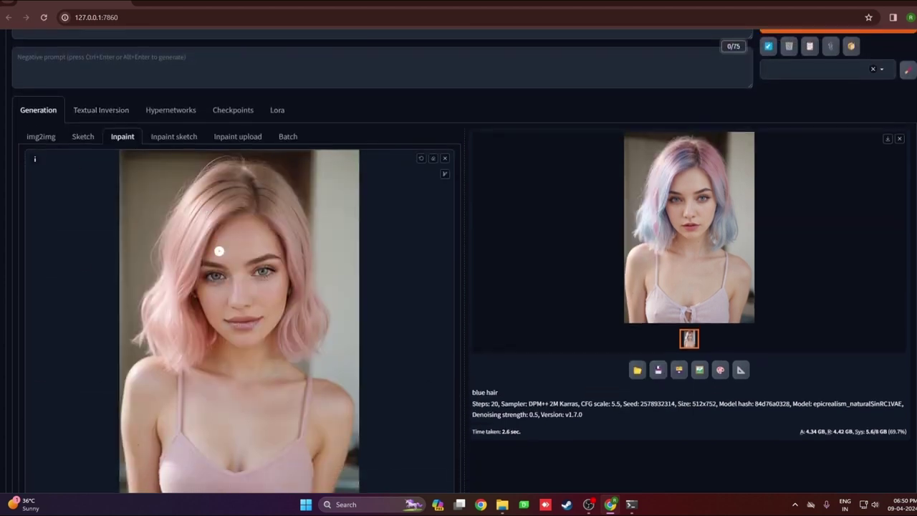
{"action": "scroll", "coordinate": [216, 266], "scroll_direction": "down", "scroll_amount": 3}
{"action": "scroll", "coordinate": [216, 266], "scroll_direction": "up", "scroll_amount": 1}
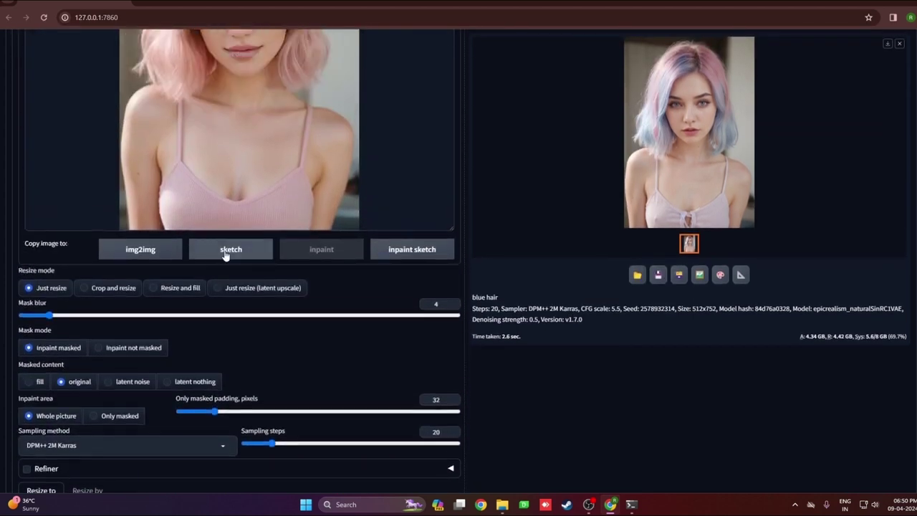
{"action": "scroll", "coordinate": [154, 264], "scroll_direction": "down", "scroll_amount": 2}
{"action": "scroll", "coordinate": [174, 205], "scroll_direction": "down", "scroll_amount": 2}
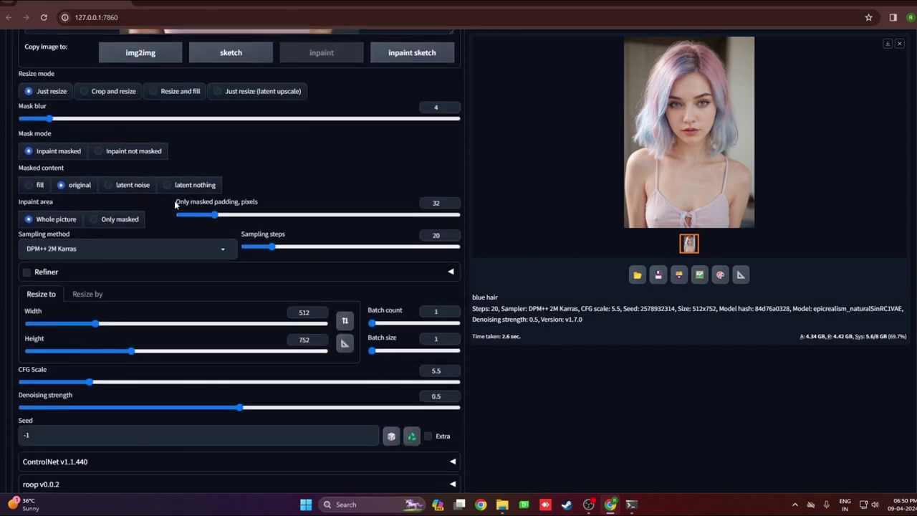
{"action": "scroll", "coordinate": [165, 272], "scroll_direction": "up", "scroll_amount": 3}
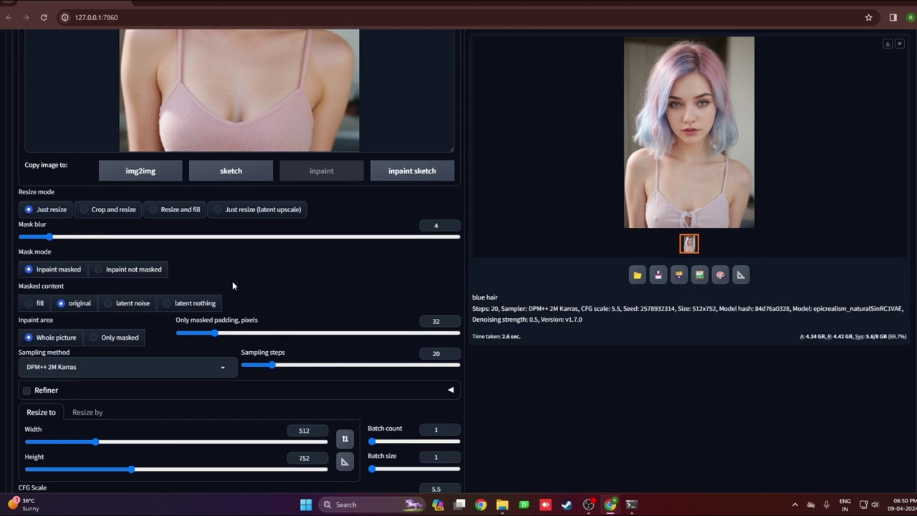
{"action": "scroll", "coordinate": [232, 281], "scroll_direction": "up", "scroll_amount": 4}
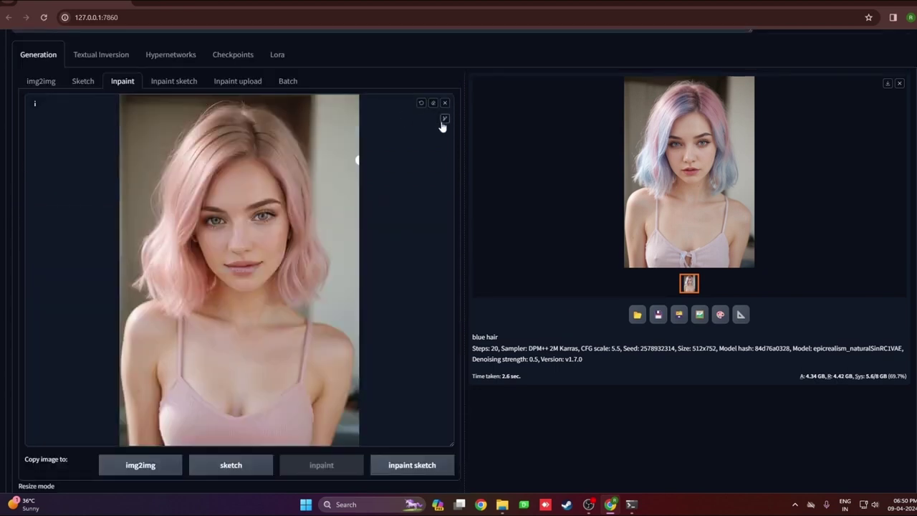
- Reveal the inpaint brush size control, adjust the brush size slightly, and check the blue hair prompt
{"action": "left_click", "coordinate": [445, 120]}
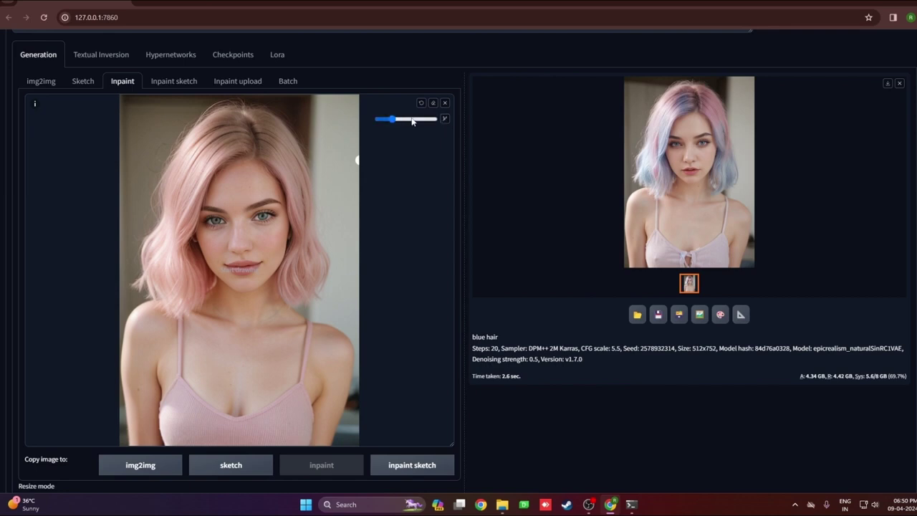
{"action": "left_click_drag", "start_coordinate": [396, 121], "coordinate": [393, 120]}
{"action": "scroll", "coordinate": [0, 102], "scroll_direction": "up", "scroll_amount": 2}
{"action": "triple_click", "coordinate": [53, 99]}
{"action": "scroll", "coordinate": [215, 230], "scroll_direction": "down", "scroll_amount": 2}
{"action": "mouse_move", "coordinate": [251, 204]}
{"action": "left_mouse_down"}
{"action": "mouse_move", "coordinate": [204, 154]}
{"action": "mouse_move", "coordinate": [161, 228]}
{"action": "mouse_move", "coordinate": [143, 301]}
{"action": "mouse_move", "coordinate": [164, 362]}
{"action": "mouse_move", "coordinate": [214, 324]}
{"action": "mouse_move", "coordinate": [190, 270]}
{"action": "mouse_move", "coordinate": [204, 234]}
{"action": "mouse_move", "coordinate": [274, 208]}
{"action": "mouse_move", "coordinate": [293, 281]}
{"action": "mouse_move", "coordinate": [283, 349]}
{"action": "mouse_move", "coordinate": [317, 286]}
{"action": "mouse_move", "coordinate": [252, 152]}
{"action": "mouse_move", "coordinate": [197, 201]}
{"action": "mouse_move", "coordinate": [193, 229]}
{"action": "mouse_move", "coordinate": [172, 207]}
{"action": "mouse_move", "coordinate": [180, 287]}
{"action": "mouse_move", "coordinate": [165, 319]}
{"action": "mouse_move", "coordinate": [171, 331]}
{"action": "left_mouse_up"}
{"action": "left_click", "coordinate": [422, 152]}
{"action": "left_click", "coordinate": [421, 152]}
- Paint an inpaint mask over all of the woman's hair, from the crown to the ends on both sides
{"action": "mouse_move", "coordinate": [228, 159]}
{"action": "left_mouse_down"}
{"action": "mouse_move", "coordinate": [166, 268]}
{"action": "mouse_move", "coordinate": [213, 184]}
{"action": "mouse_move", "coordinate": [199, 173]}
{"action": "mouse_move", "coordinate": [242, 169]}
{"action": "mouse_move", "coordinate": [236, 200]}
{"action": "mouse_move", "coordinate": [219, 189]}
{"action": "mouse_move", "coordinate": [190, 288]}
{"action": "mouse_move", "coordinate": [204, 338]}
{"action": "mouse_move", "coordinate": [184, 346]}
{"action": "mouse_move", "coordinate": [152, 293]}
{"action": "left_mouse_up"}
{"action": "mouse_move", "coordinate": [251, 161]}
{"action": "left_mouse_down"}
{"action": "mouse_move", "coordinate": [291, 187]}
{"action": "mouse_move", "coordinate": [306, 273]}
{"action": "mouse_move", "coordinate": [321, 288]}
{"action": "mouse_move", "coordinate": [312, 345]}
{"action": "mouse_move", "coordinate": [293, 313]}
{"action": "mouse_move", "coordinate": [302, 332]}
{"action": "mouse_move", "coordinate": [299, 195]}
{"action": "mouse_move", "coordinate": [281, 209]}
{"action": "mouse_move", "coordinate": [259, 195]}
{"action": "left_mouse_up"}
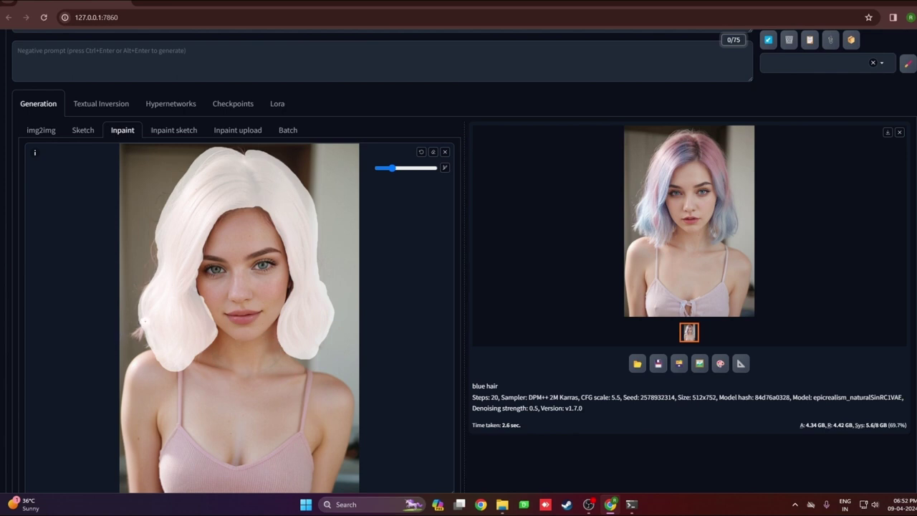
{"action": "mouse_move", "coordinate": [143, 317]}
{"action": "left_mouse_down"}
{"action": "mouse_move", "coordinate": [139, 341]}
{"action": "mouse_move", "coordinate": [154, 351]}
{"action": "left_mouse_up"}
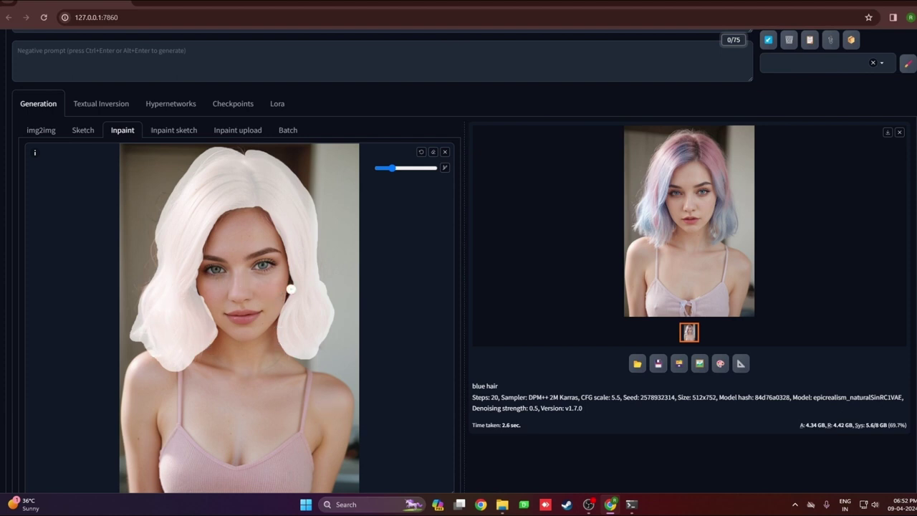
- Examine the edges of the painted hair mask together with the mask blur setting
{"action": "scroll", "coordinate": [293, 289], "scroll_direction": "down", "scroll_amount": 3}
{"action": "scroll", "coordinate": [298, 276], "scroll_direction": "up", "scroll_amount": 1}
{"action": "scroll", "coordinate": [294, 279], "scroll_direction": "up", "scroll_amount": 1}
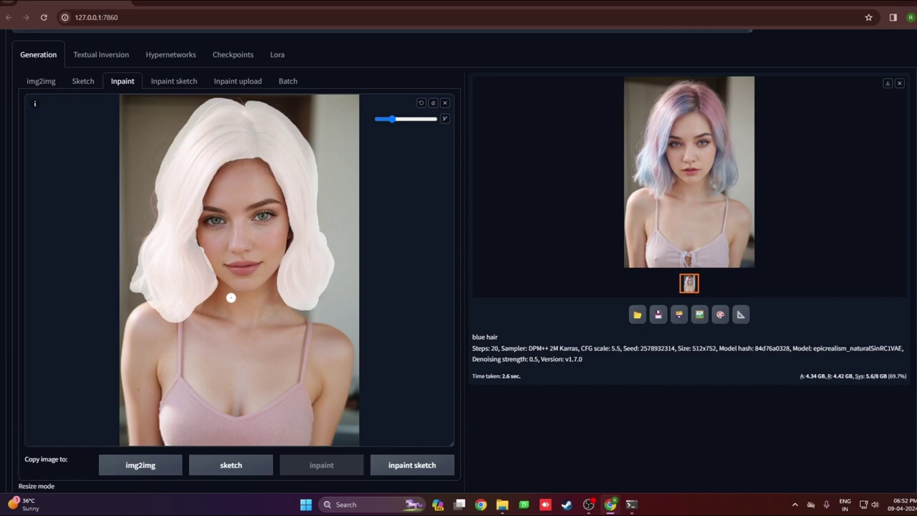
{"action": "scroll", "coordinate": [227, 297], "scroll_direction": "down", "scroll_amount": 3}
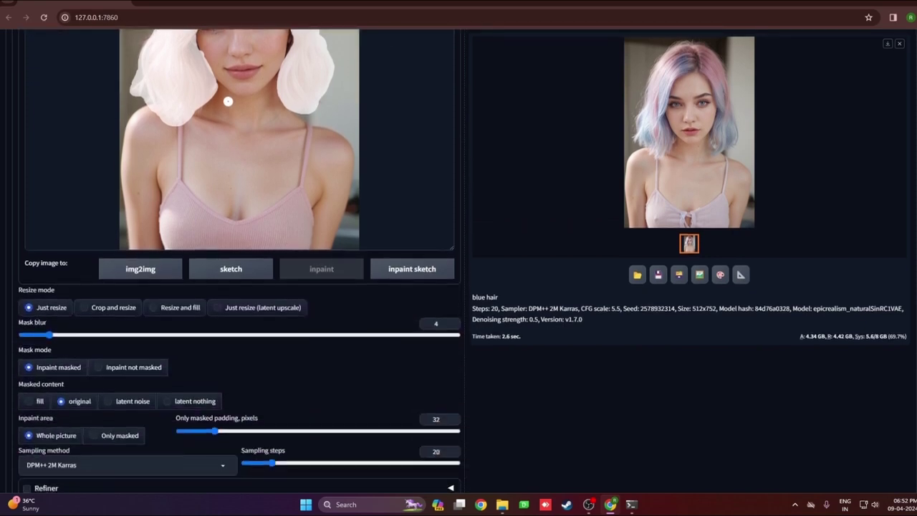
{"action": "scroll", "coordinate": [118, 333], "scroll_direction": "down", "scroll_amount": 2}
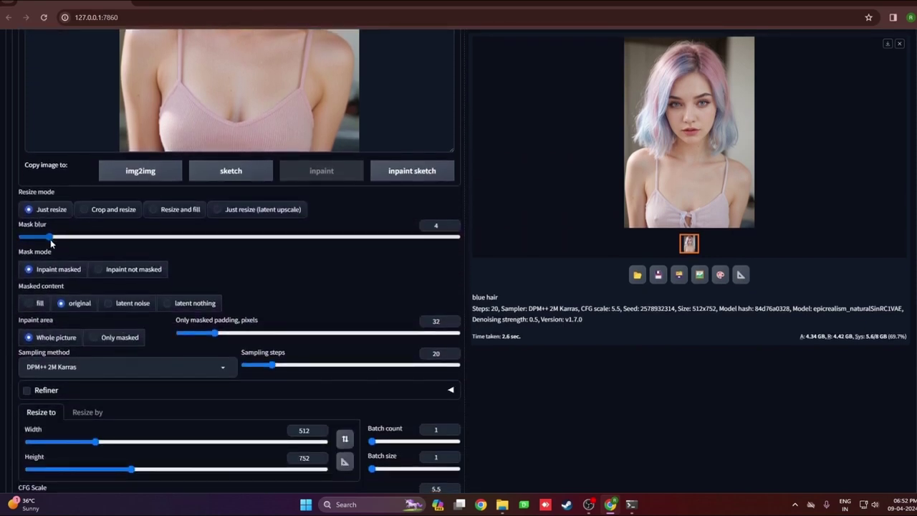
{"action": "scroll", "coordinate": [62, 239], "scroll_direction": "up", "scroll_amount": 1}
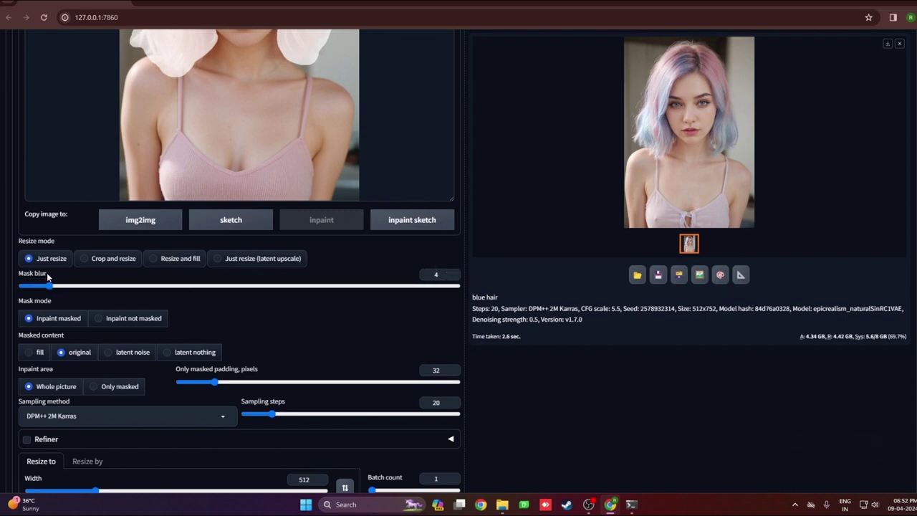
{"action": "scroll", "coordinate": [202, 202], "scroll_direction": "up", "scroll_amount": 2}
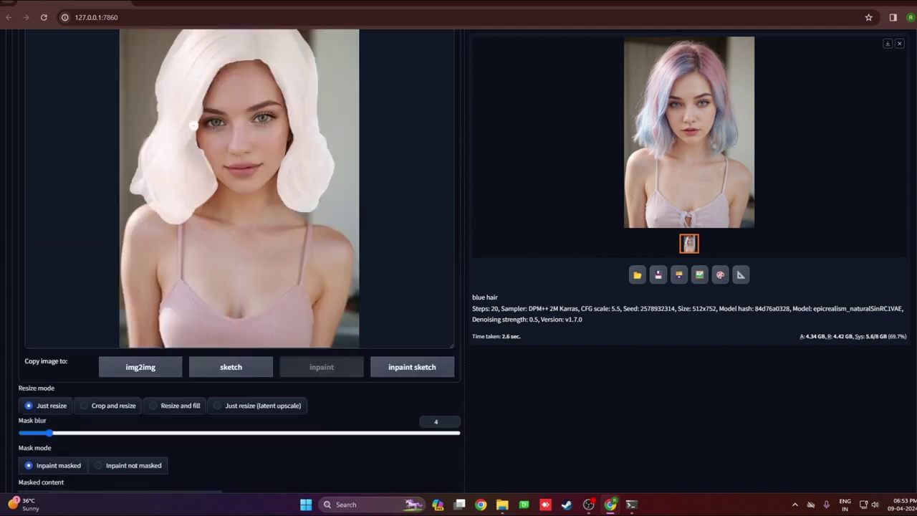
{"action": "scroll", "coordinate": [193, 136], "scroll_direction": "up", "scroll_amount": 1}
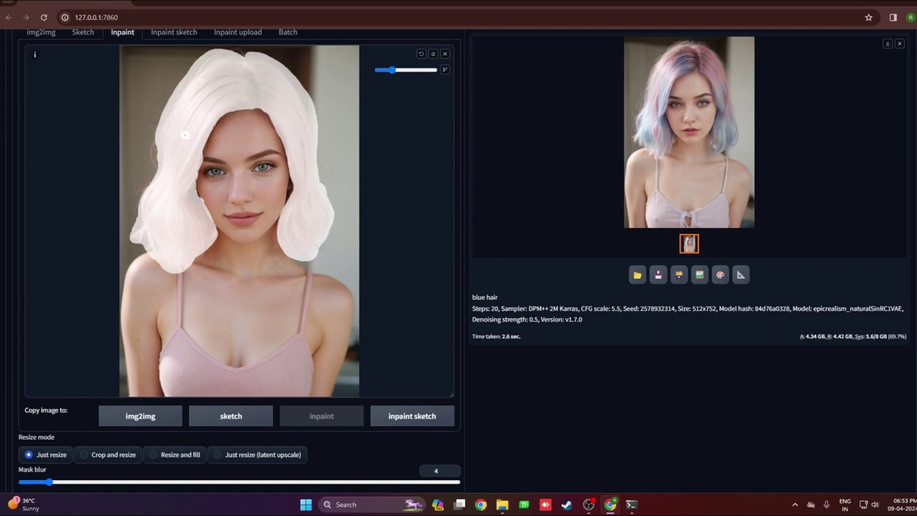
- Try a mask blur of 3, check it against the hair mask, and return the blur to 4
{"action": "scroll", "coordinate": [185, 134], "scroll_direction": "down", "scroll_amount": 2}
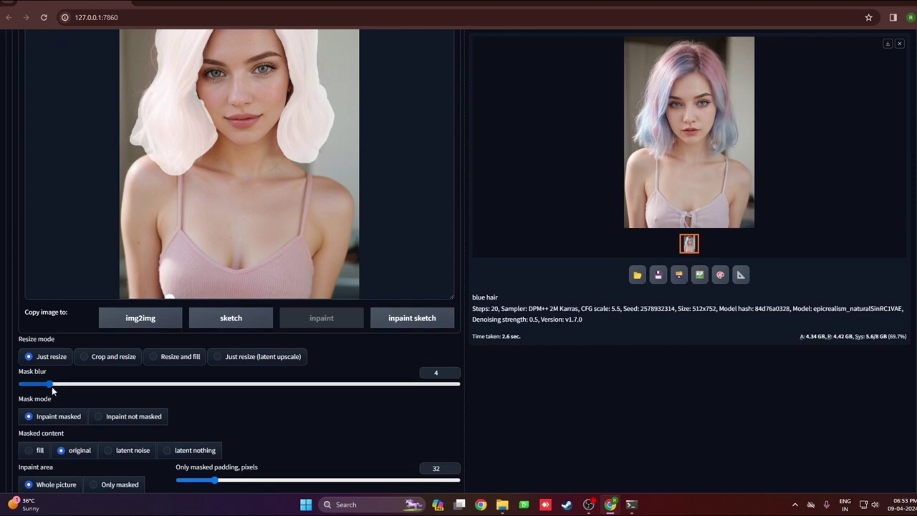
{"action": "mouse_move", "coordinate": [51, 385]}
{"action": "left_mouse_down"}
{"action": "mouse_move", "coordinate": [90, 385]}
{"action": "mouse_move", "coordinate": [53, 389]}
{"action": "left_mouse_up"}
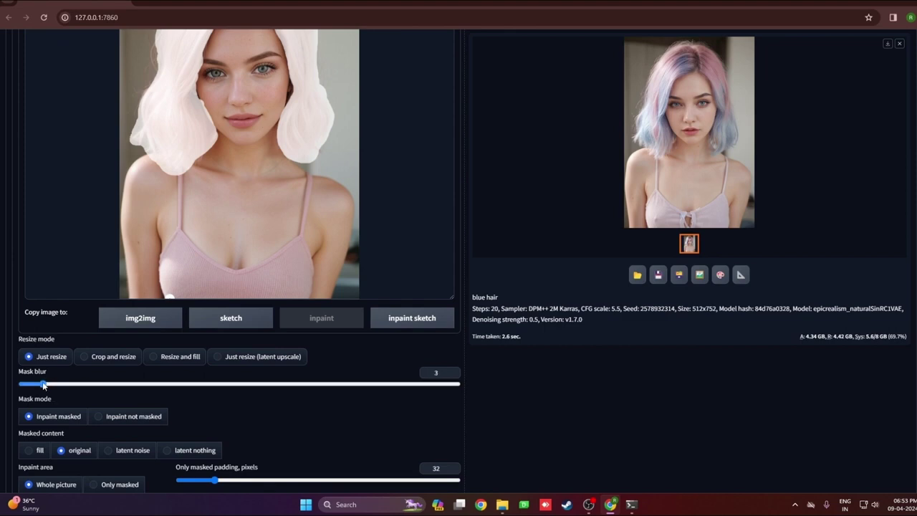
{"action": "scroll", "coordinate": [51, 385], "scroll_direction": "up", "scroll_amount": 2}
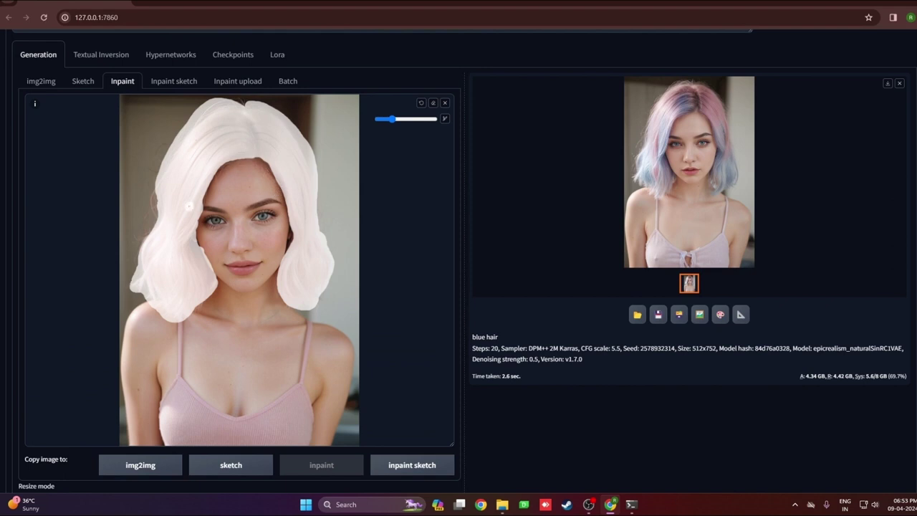
{"action": "scroll", "coordinate": [283, 338], "scroll_direction": "down", "scroll_amount": 3}
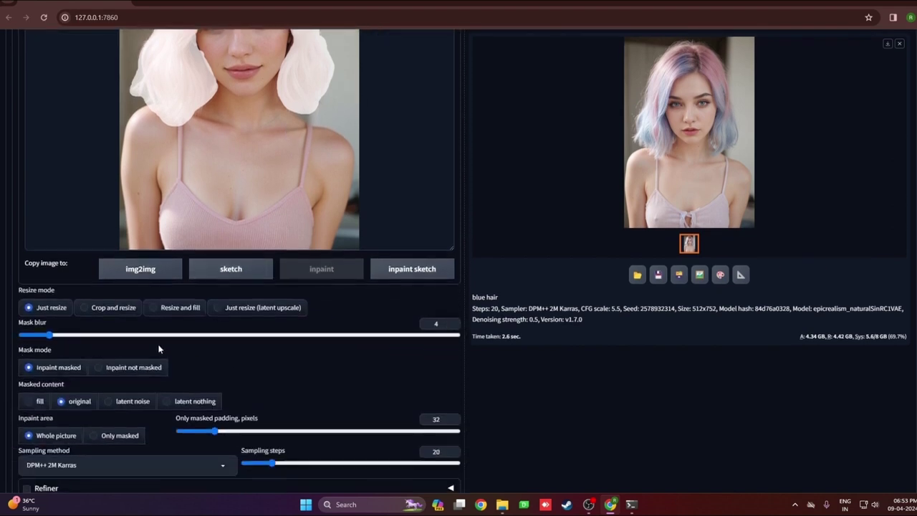
- Compare the mask mode and masked content options with the masked hair and unmasked areas of the portrait
{"action": "scroll", "coordinate": [87, 355], "scroll_direction": "down", "scroll_amount": 1}
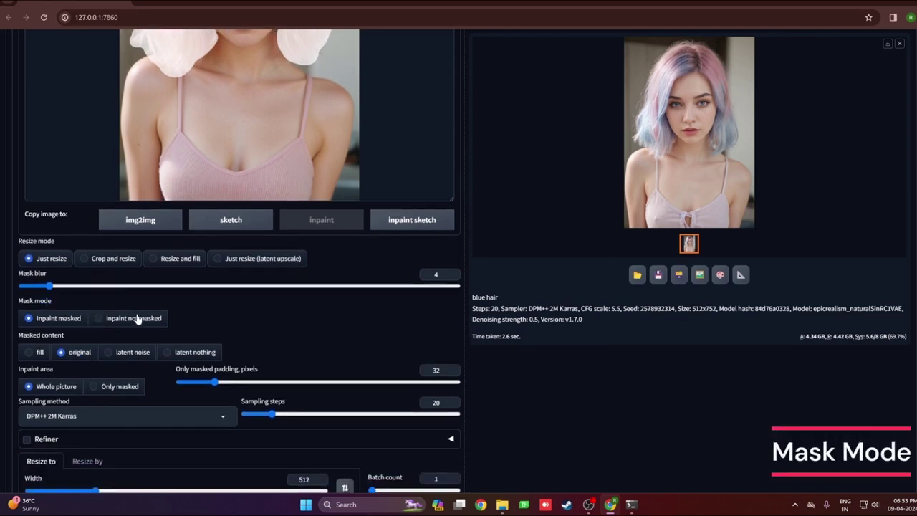
{"action": "scroll", "coordinate": [262, 309], "scroll_direction": "up", "scroll_amount": 3}
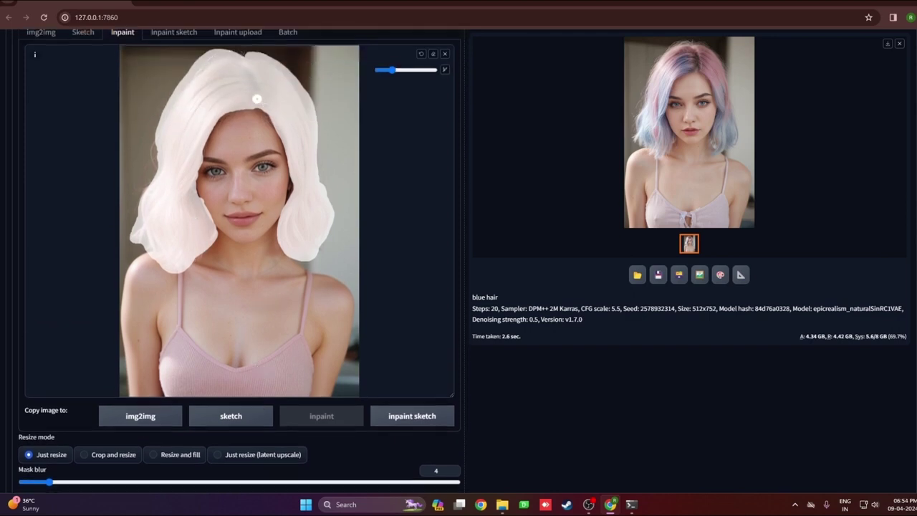
{"action": "scroll", "coordinate": [204, 331], "scroll_direction": "down", "scroll_amount": 2}
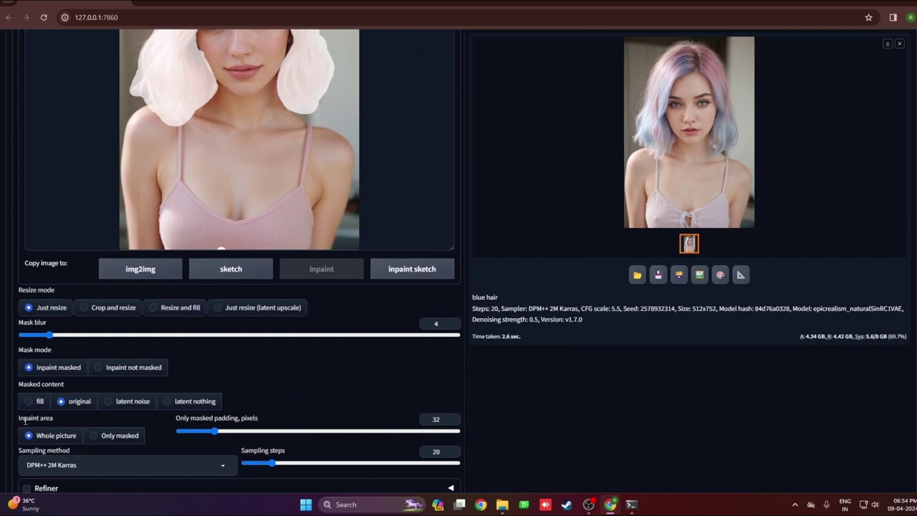
{"action": "scroll", "coordinate": [188, 365], "scroll_direction": "up", "scroll_amount": 3}
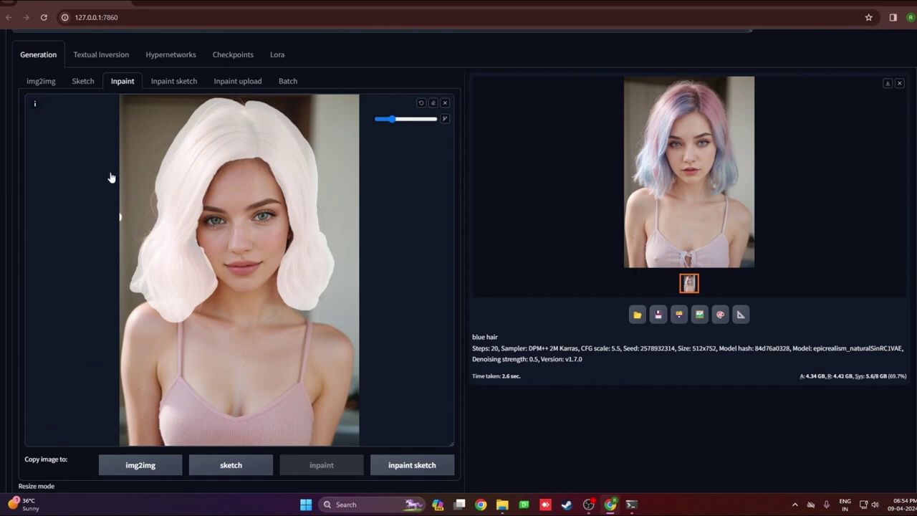
{"action": "scroll", "coordinate": [260, 374], "scroll_direction": "down", "scroll_amount": 3}
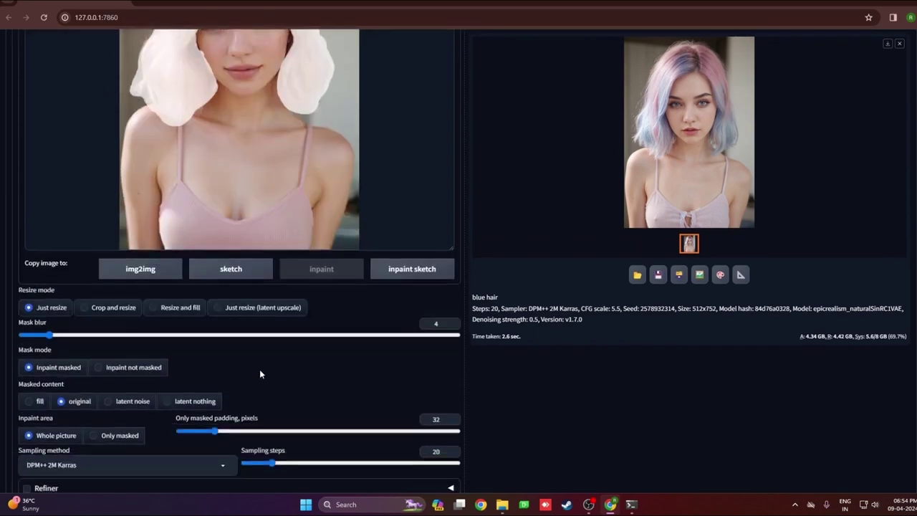
{"action": "scroll", "coordinate": [259, 369], "scroll_direction": "down", "scroll_amount": 1}
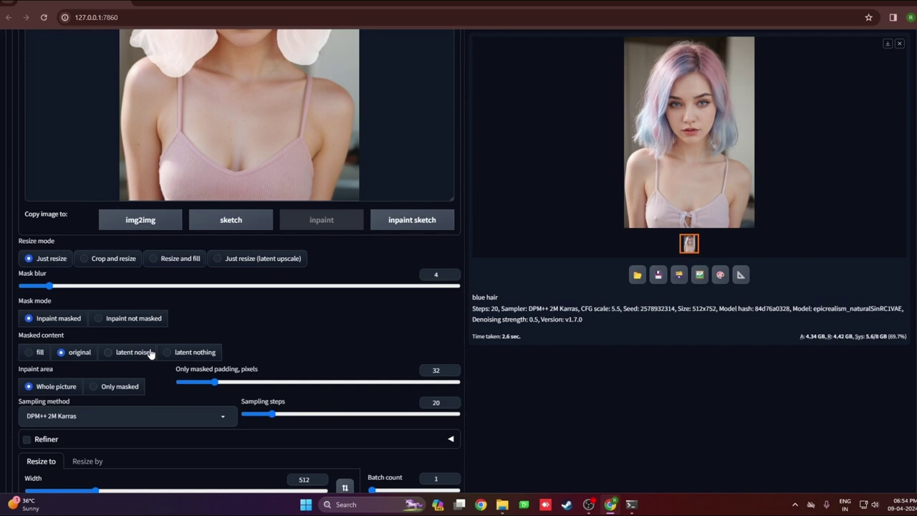
{"action": "scroll", "coordinate": [219, 184], "scroll_direction": "up", "scroll_amount": 3}
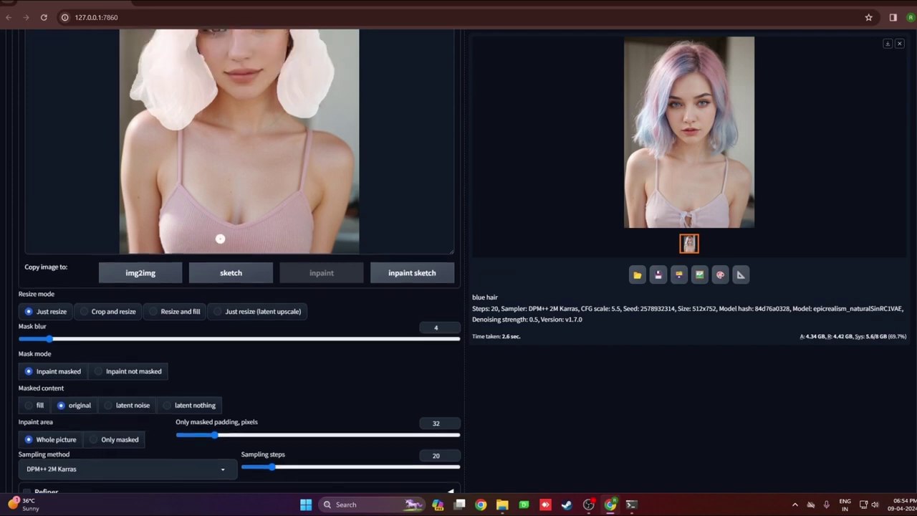
{"action": "scroll", "coordinate": [278, 127], "scroll_direction": "up", "scroll_amount": 3}
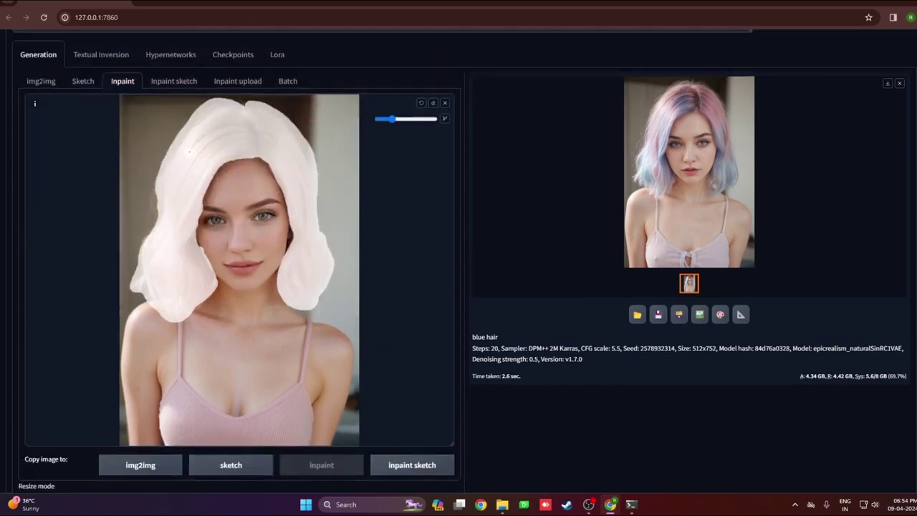
- Set the masked content to fill and review the masked hair area
{"action": "scroll", "coordinate": [237, 328], "scroll_direction": "down", "scroll_amount": 5}
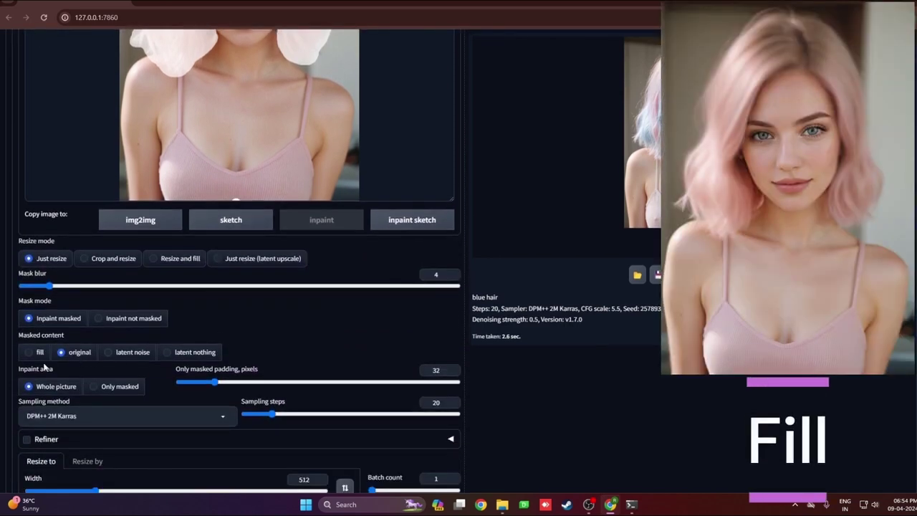
{"action": "left_click", "coordinate": [37, 354]}
{"action": "scroll", "coordinate": [43, 358], "scroll_direction": "up", "scroll_amount": 4}
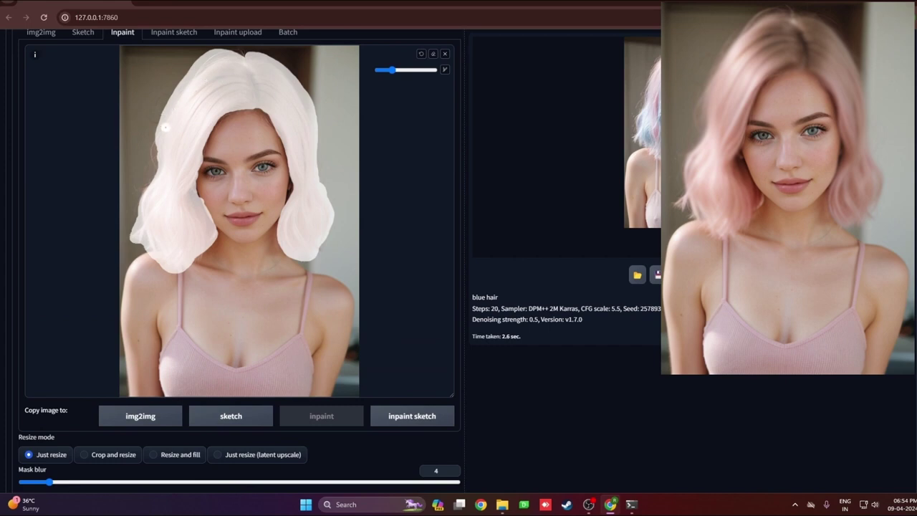
- Set the masked content to original and compare that option with the masked hair area
{"action": "scroll", "coordinate": [183, 247], "scroll_direction": "down", "scroll_amount": 2}
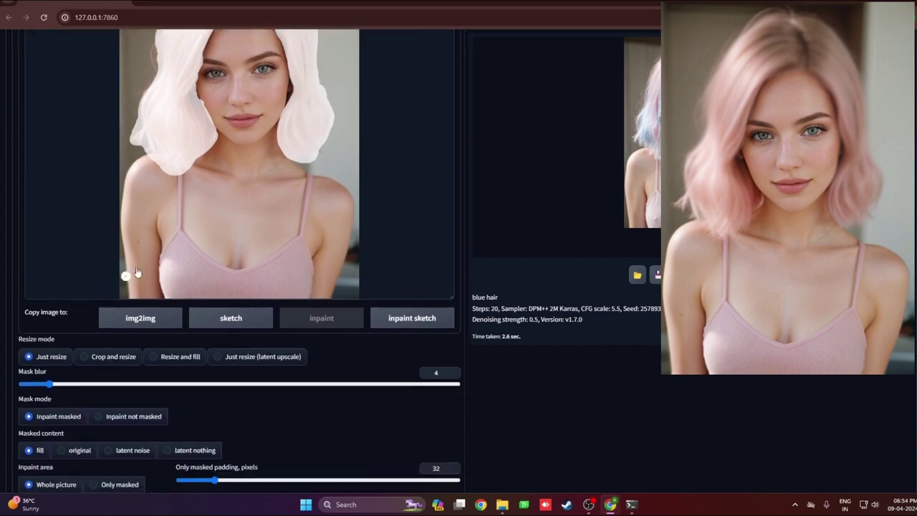
{"action": "scroll", "coordinate": [175, 168], "scroll_direction": "down", "scroll_amount": 2}
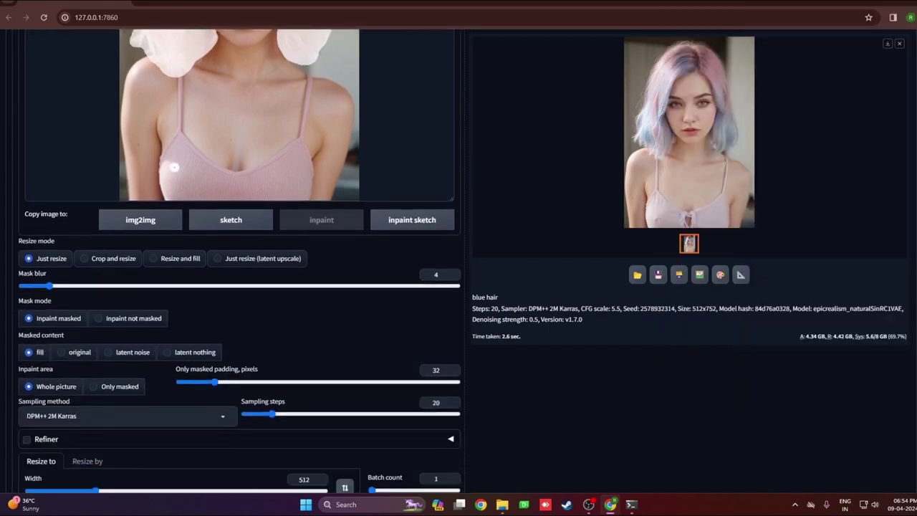
{"action": "scroll", "coordinate": [179, 230], "scroll_direction": "up", "scroll_amount": 3}
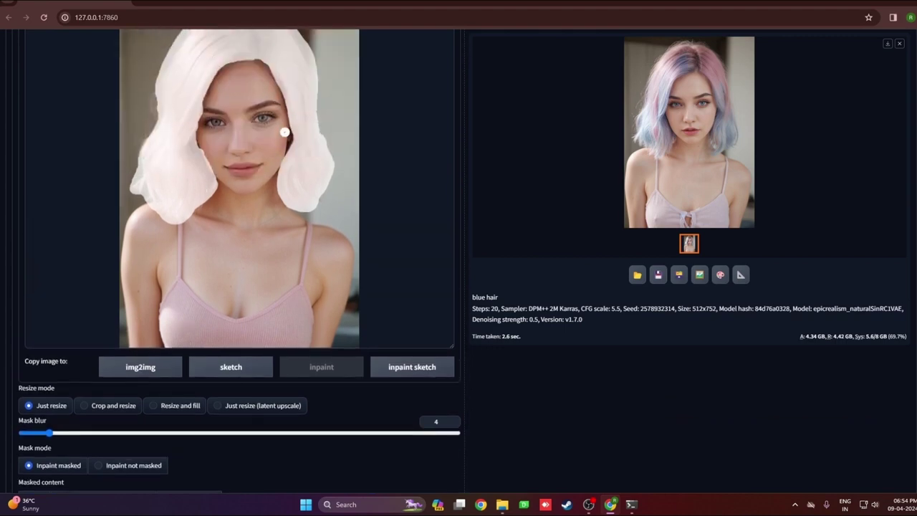
{"action": "scroll", "coordinate": [215, 258], "scroll_direction": "down", "scroll_amount": 4}
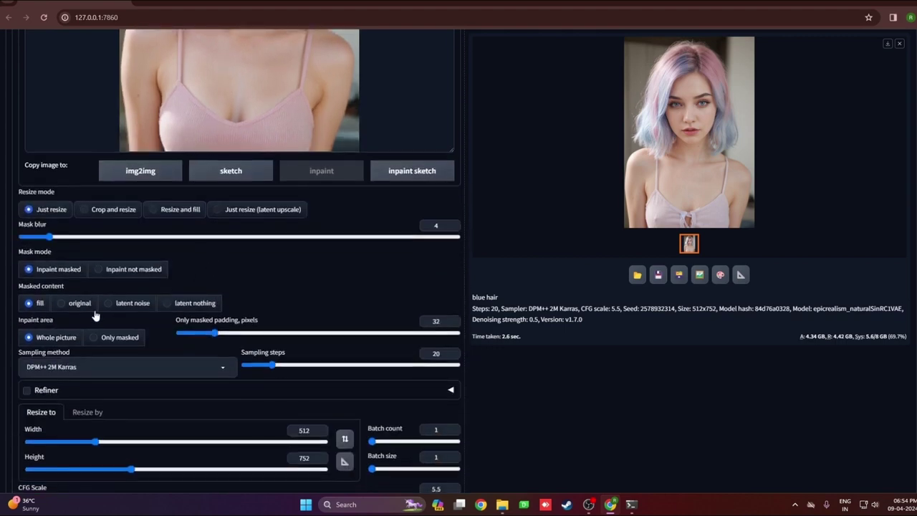
{"action": "left_click", "coordinate": [72, 308]}
{"action": "scroll", "coordinate": [258, 267], "scroll_direction": "up", "scroll_amount": 4}
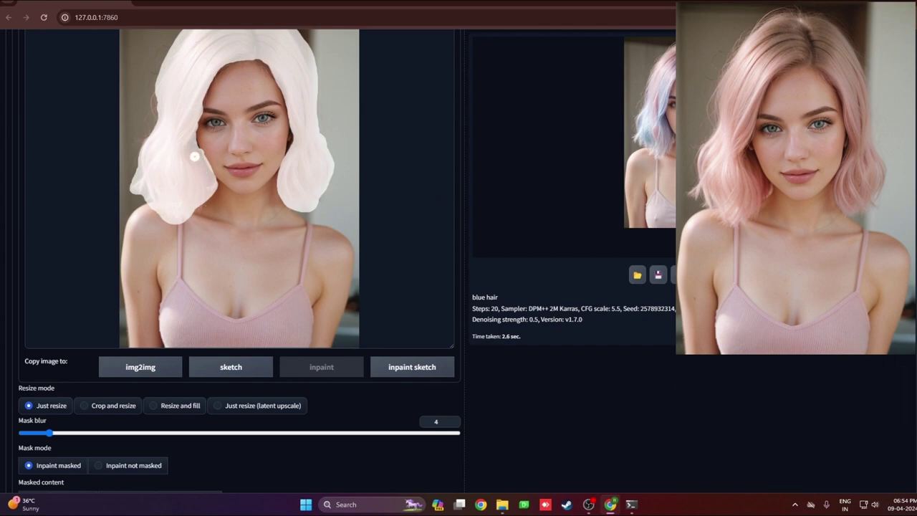
- Examine the latent noise and latent nothing masked content options in relation to the painted hair mask
{"action": "scroll", "coordinate": [279, 209], "scroll_direction": "down", "scroll_amount": 4}
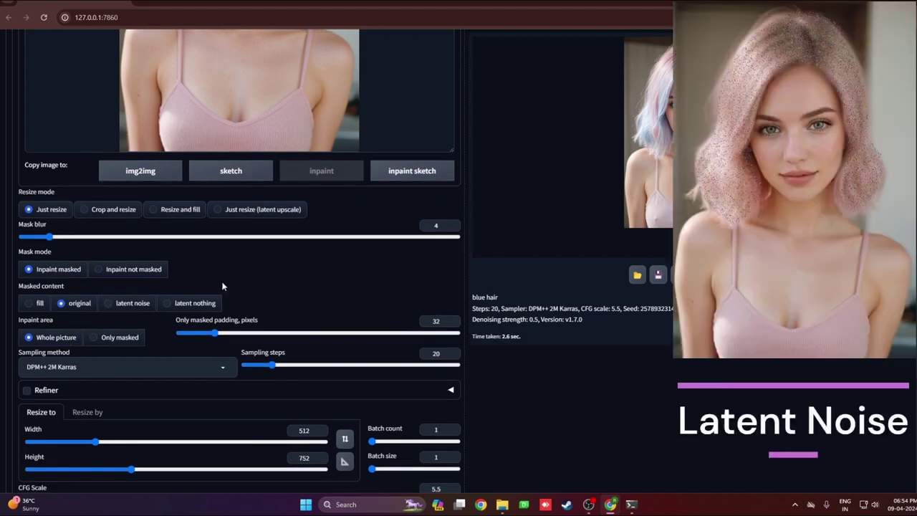
{"action": "scroll", "coordinate": [221, 283], "scroll_direction": "up", "scroll_amount": 5}
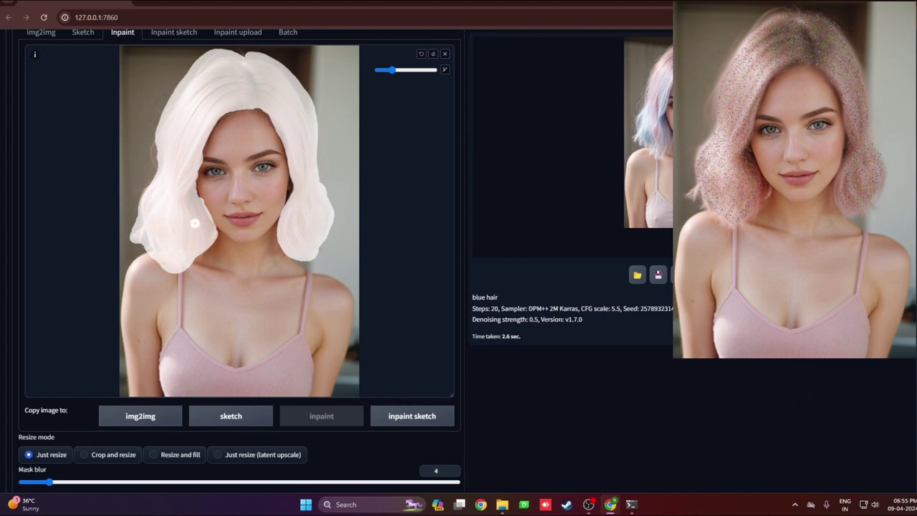
{"action": "scroll", "coordinate": [195, 223], "scroll_direction": "down", "scroll_amount": 1}
{"action": "scroll", "coordinate": [187, 219], "scroll_direction": "up", "scroll_amount": 1}
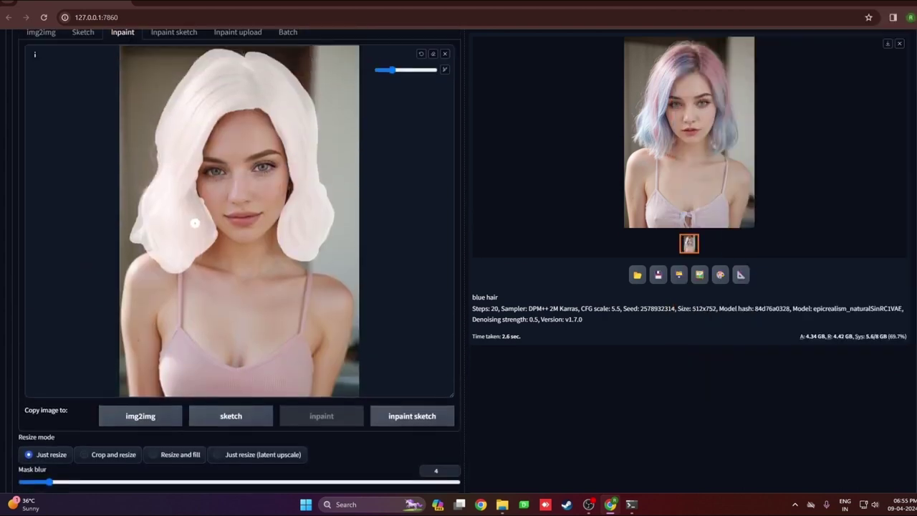
{"action": "scroll", "coordinate": [179, 209], "scroll_direction": "down", "scroll_amount": 4}
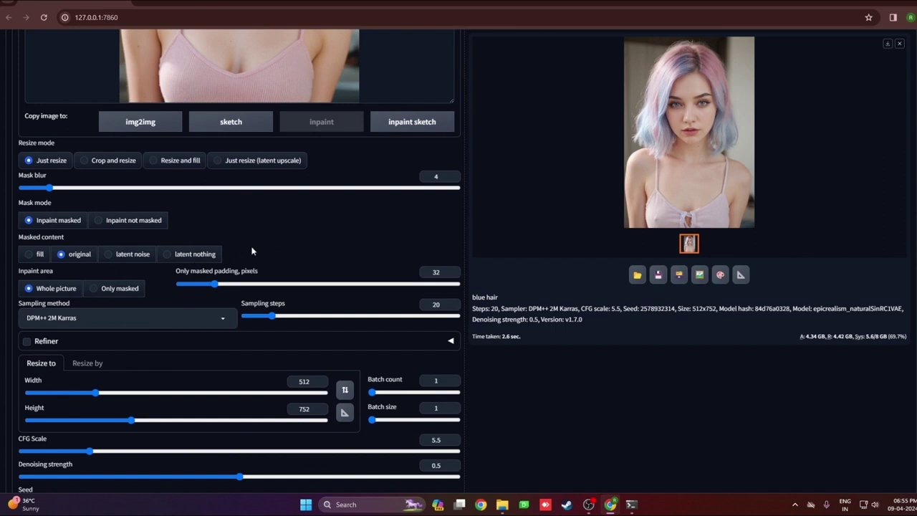
{"action": "scroll", "coordinate": [252, 250], "scroll_direction": "up", "scroll_amount": 5}
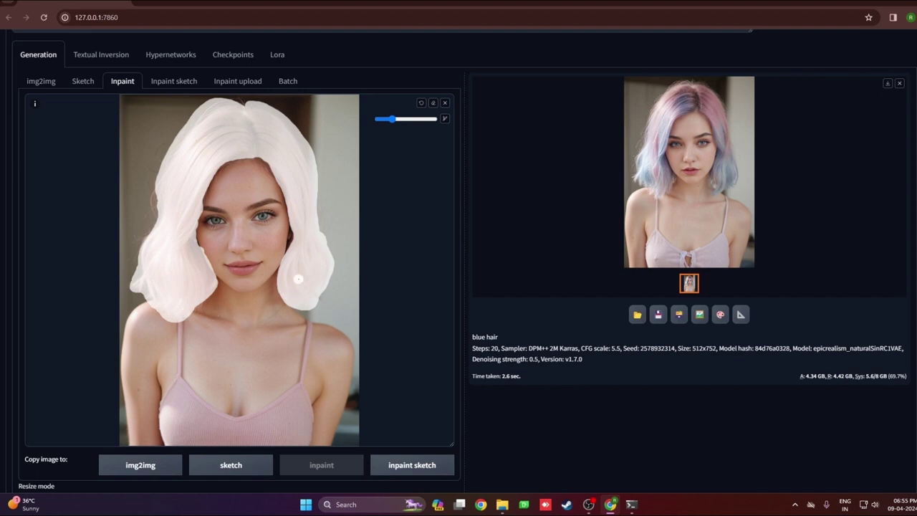
{"action": "scroll", "coordinate": [231, 303], "scroll_direction": "down", "scroll_amount": 4}
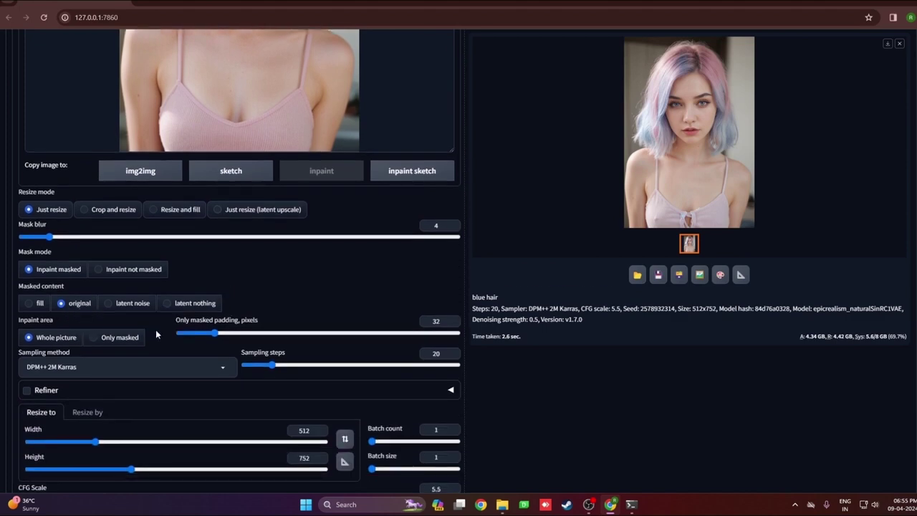
- Compare the Whole picture and Only masked inpaint area options and the masked padding setting with the painted hair mask
{"action": "scroll", "coordinate": [198, 323], "scroll_direction": "down", "scroll_amount": 2}
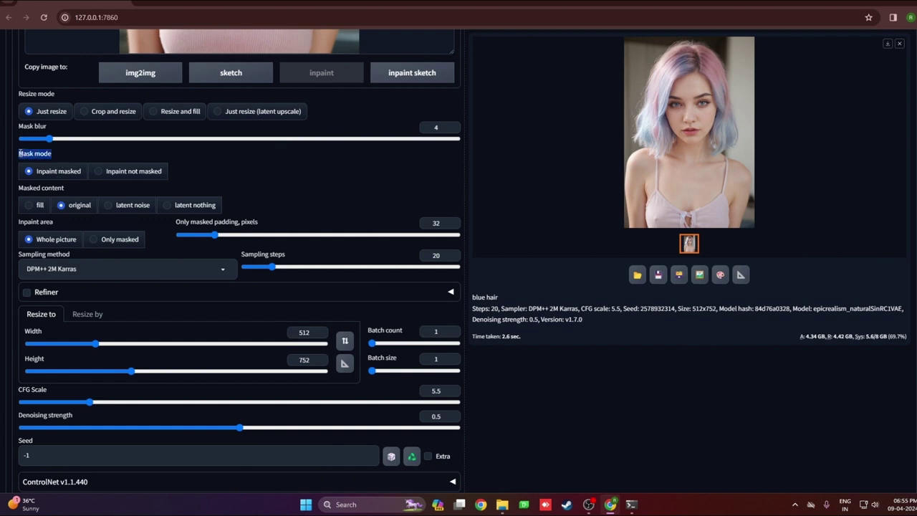
{"action": "left_click_drag", "start_coordinate": [54, 223], "coordinate": [20, 223]}
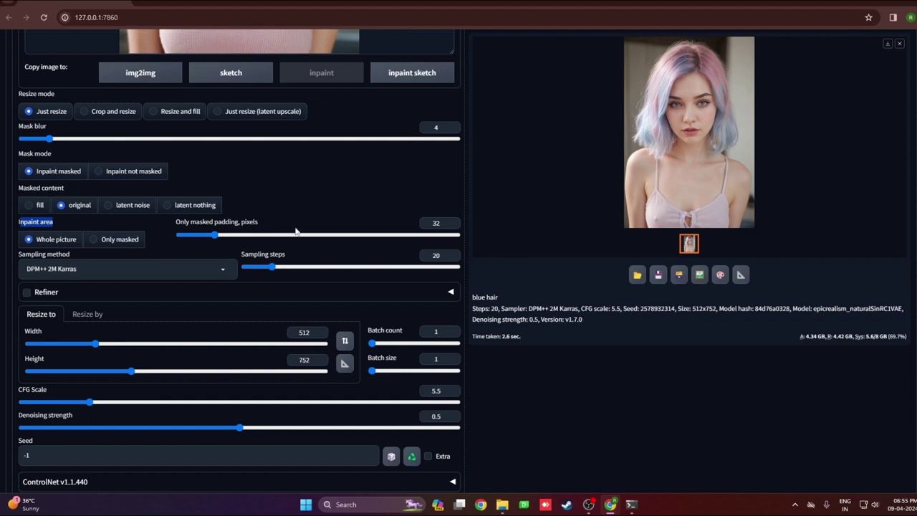
{"action": "scroll", "coordinate": [90, 295], "scroll_direction": "up", "scroll_amount": 1}
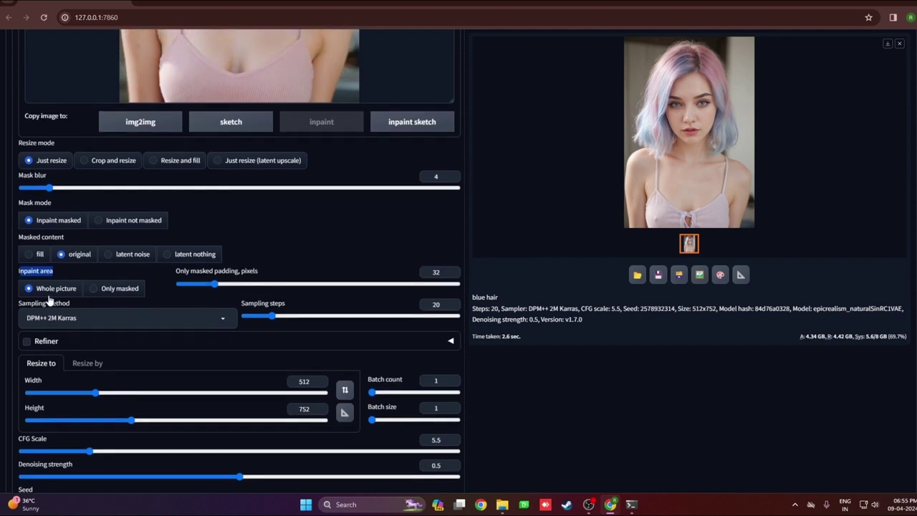
{"action": "scroll", "coordinate": [99, 302], "scroll_direction": "up", "scroll_amount": 6}
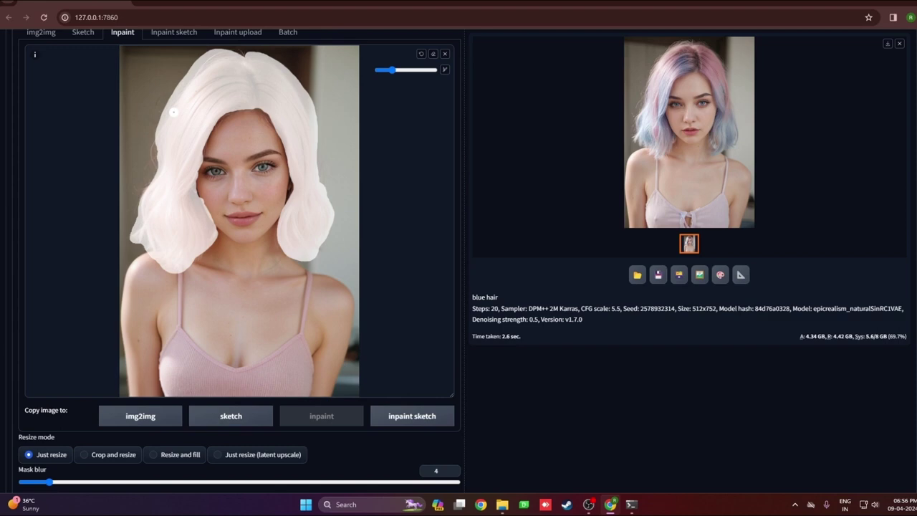
{"action": "scroll", "coordinate": [280, 137], "scroll_direction": "down", "scroll_amount": 5}
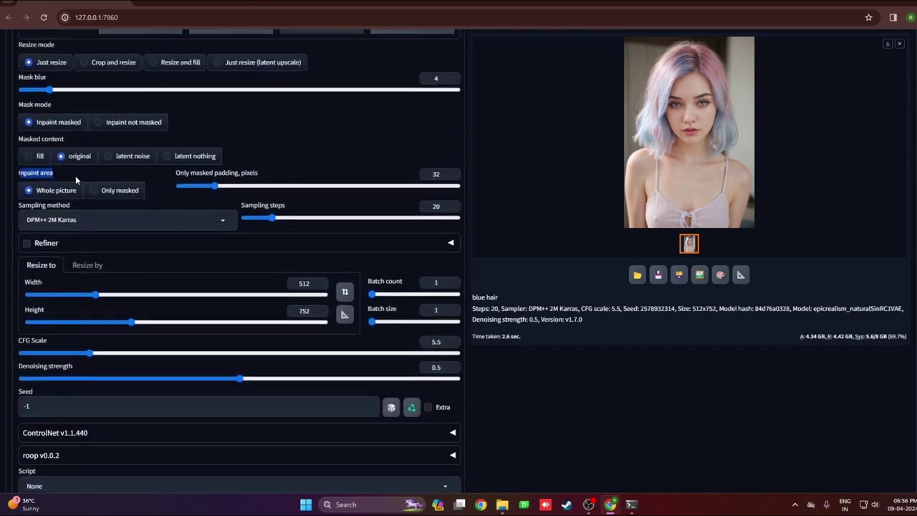
{"action": "scroll", "coordinate": [208, 201], "scroll_direction": "up", "scroll_amount": 5}
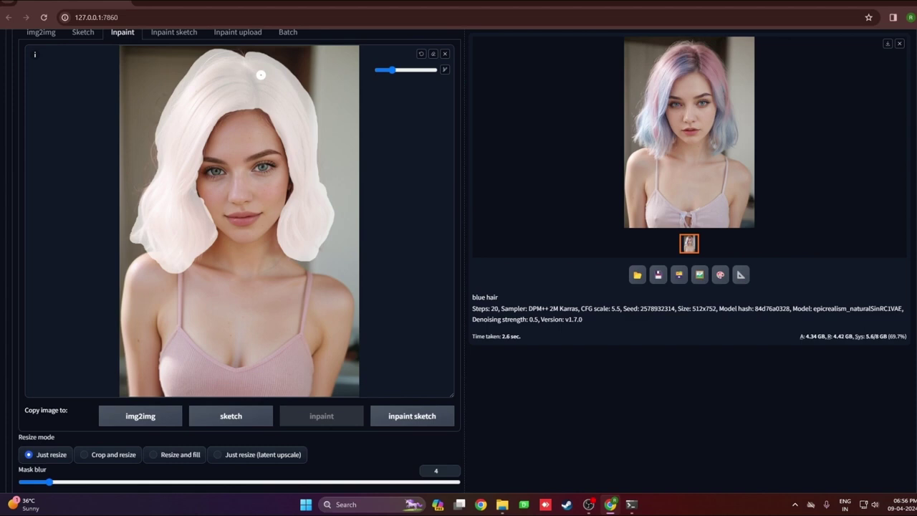
{"action": "scroll", "coordinate": [260, 74], "scroll_direction": "down", "scroll_amount": 4}
{"action": "left_click", "coordinate": [153, 294]}
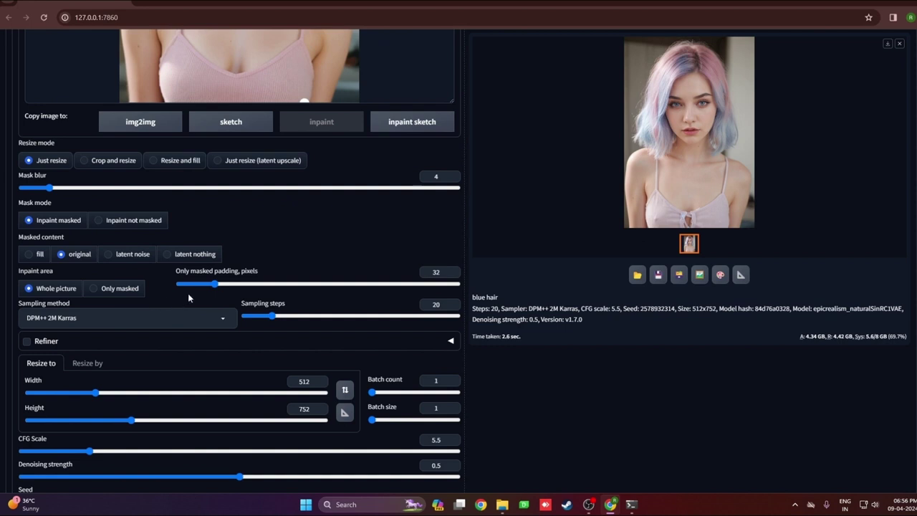
{"action": "mouse_move", "coordinate": [215, 285]}
{"action": "left_mouse_down"}
{"action": "mouse_move", "coordinate": [226, 285]}
{"action": "mouse_move", "coordinate": [216, 288]}
{"action": "left_mouse_up"}
- Raise the denoising strength to 0.7 and generate the inpainted blue hair with original masked content
{"action": "scroll", "coordinate": [290, 269], "scroll_direction": "down", "scroll_amount": 3}
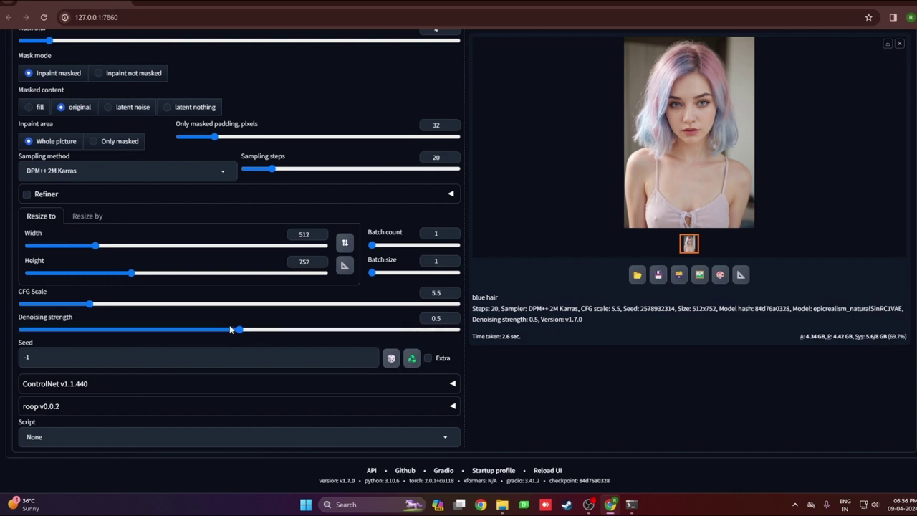
{"action": "left_click_drag", "start_coordinate": [242, 332], "coordinate": [328, 334]}
{"action": "scroll", "coordinate": [403, 344], "scroll_direction": "up", "scroll_amount": 5}
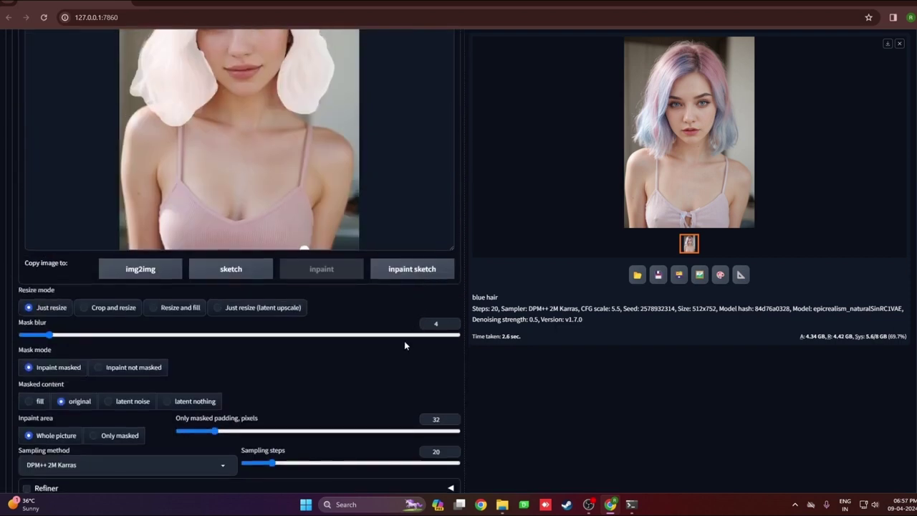
{"action": "scroll", "coordinate": [408, 342], "scroll_direction": "up", "scroll_amount": 5}
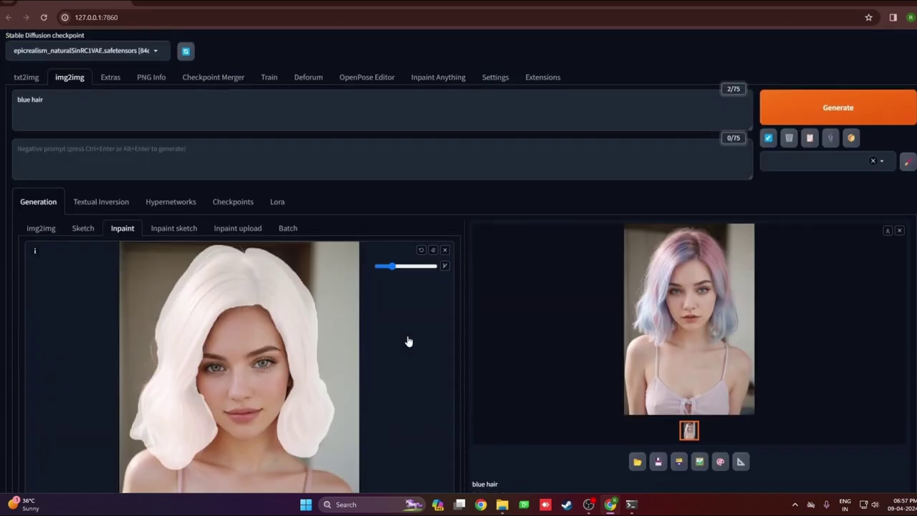
{"action": "left_click", "coordinate": [821, 107]}
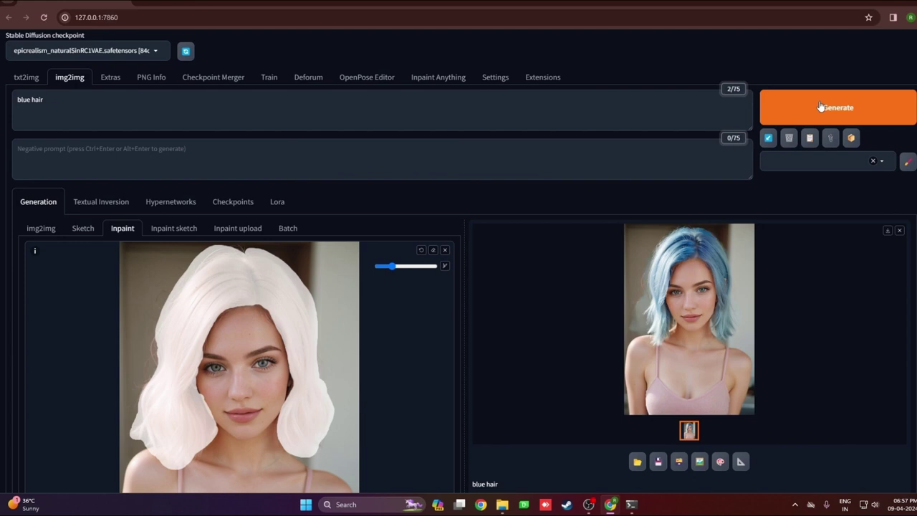
- Inspect the image generated with original masked content at full size, then close the preview
{"action": "scroll", "coordinate": [752, 165], "scroll_direction": "down", "scroll_amount": 2}
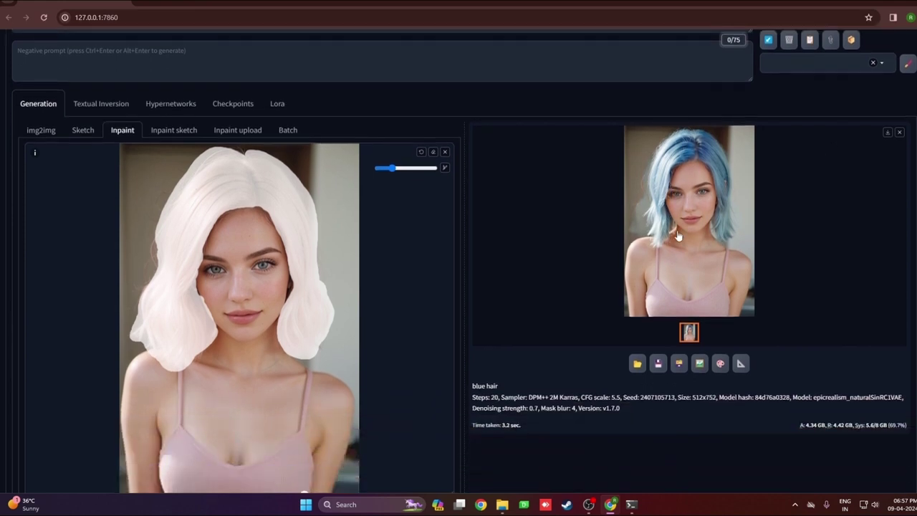
{"action": "left_click", "coordinate": [682, 235]}
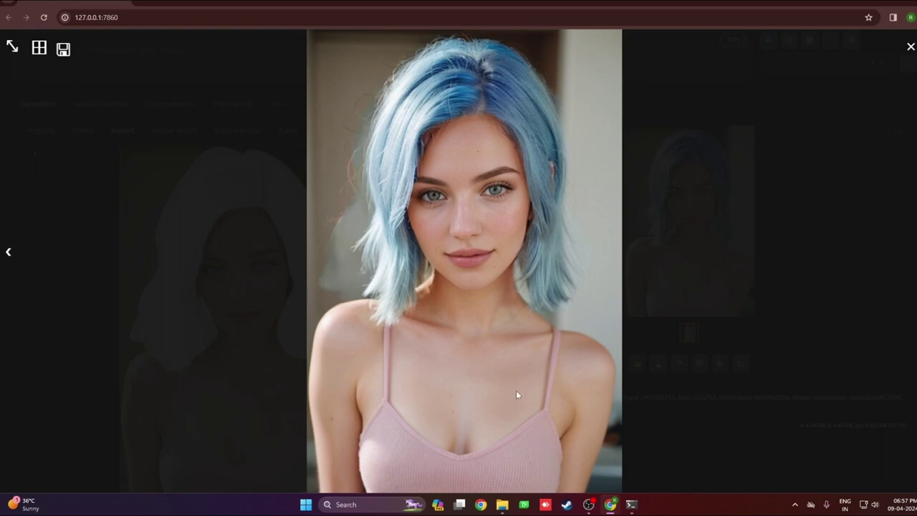
{"action": "left_click", "coordinate": [910, 47]}
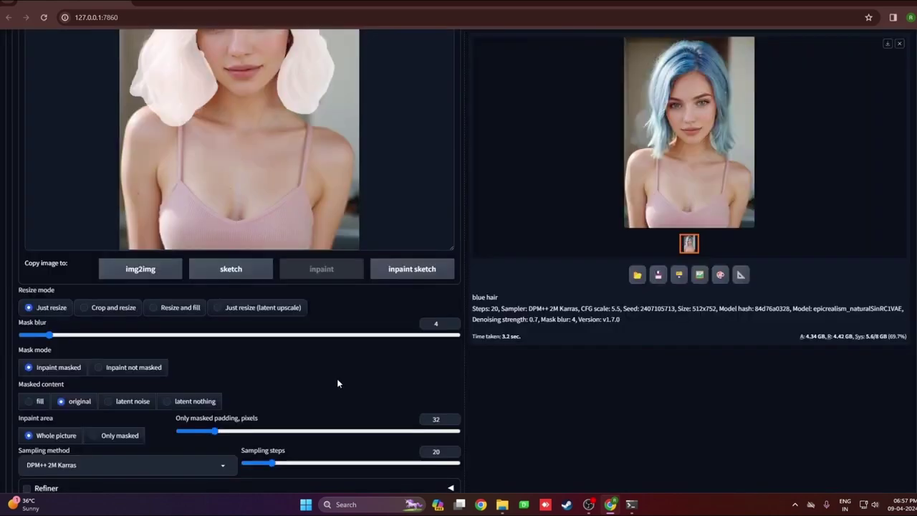
- Generate the portrait with the masked content set to latent noise and inspect the result at full size
{"action": "scroll", "coordinate": [215, 344], "scroll_direction": "down", "scroll_amount": 2}
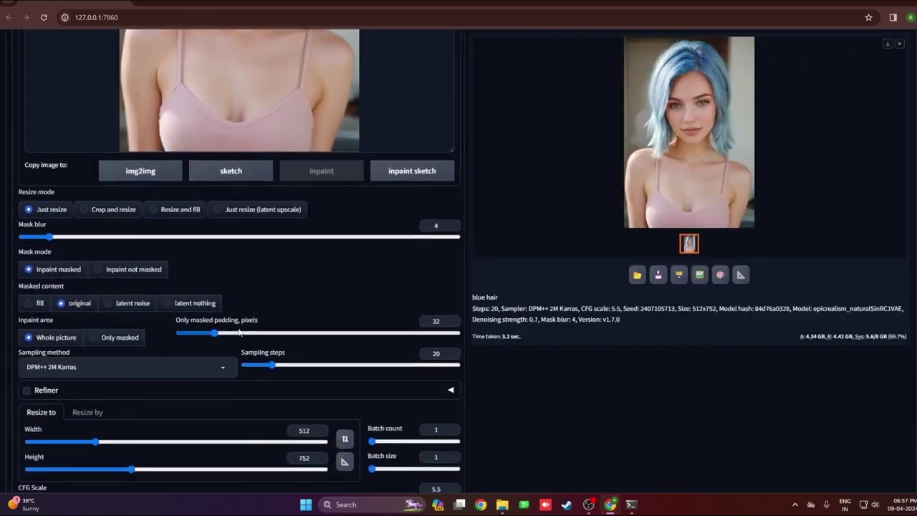
{"action": "left_click", "coordinate": [109, 303]}
{"action": "scroll", "coordinate": [492, 293], "scroll_direction": "up", "scroll_amount": 7}
{"action": "key", "text": "ctrl+Return"}
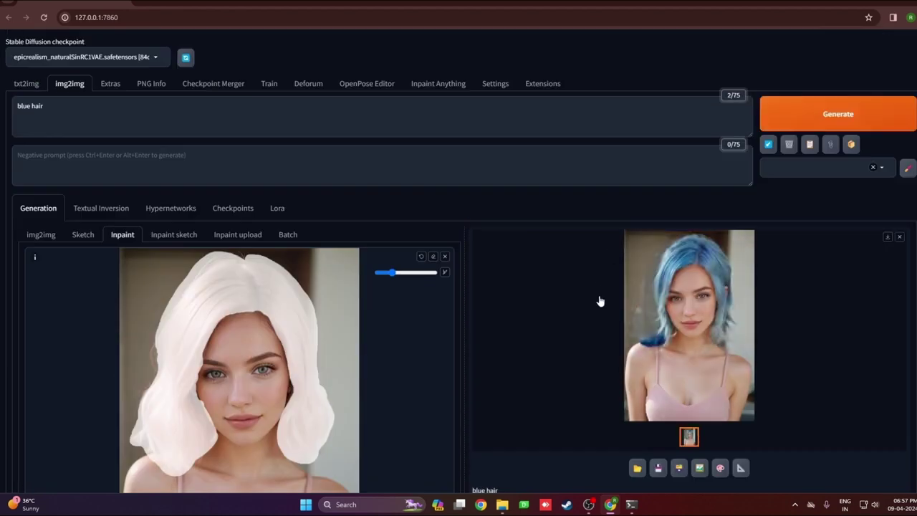
{"action": "left_click", "coordinate": [685, 335]}
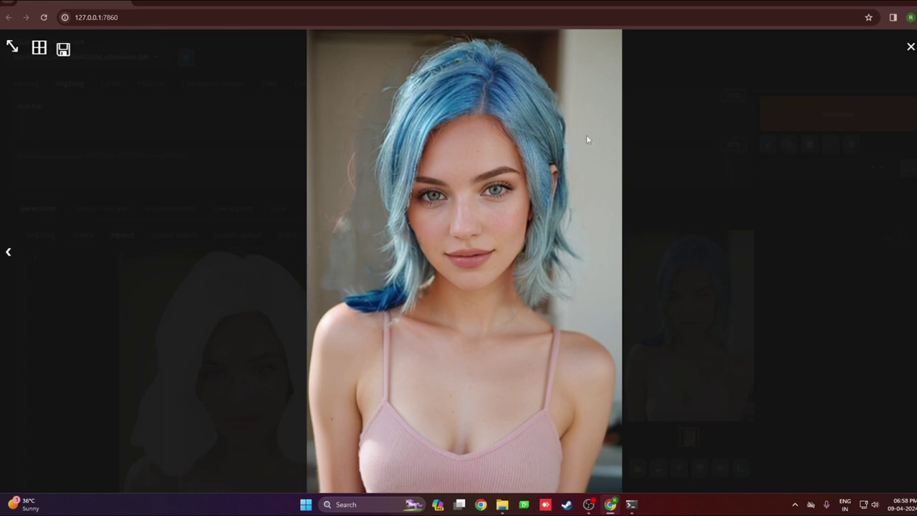
{"action": "left_click", "coordinate": [910, 47]}
- Set the masked content to latent nothing and generate the blue hair image again
{"action": "scroll", "coordinate": [285, 402], "scroll_direction": "down", "scroll_amount": 2}
{"action": "scroll", "coordinate": [283, 389], "scroll_direction": "down", "scroll_amount": 5}
{"action": "left_click", "coordinate": [200, 360]}
{"action": "scroll", "coordinate": [213, 358], "scroll_direction": "up", "scroll_amount": 7}
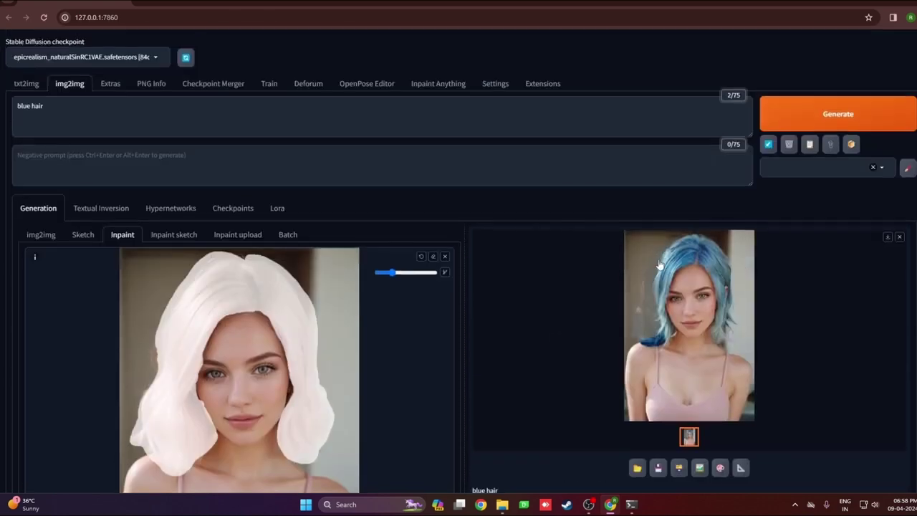
{"action": "left_click", "coordinate": [829, 120]}
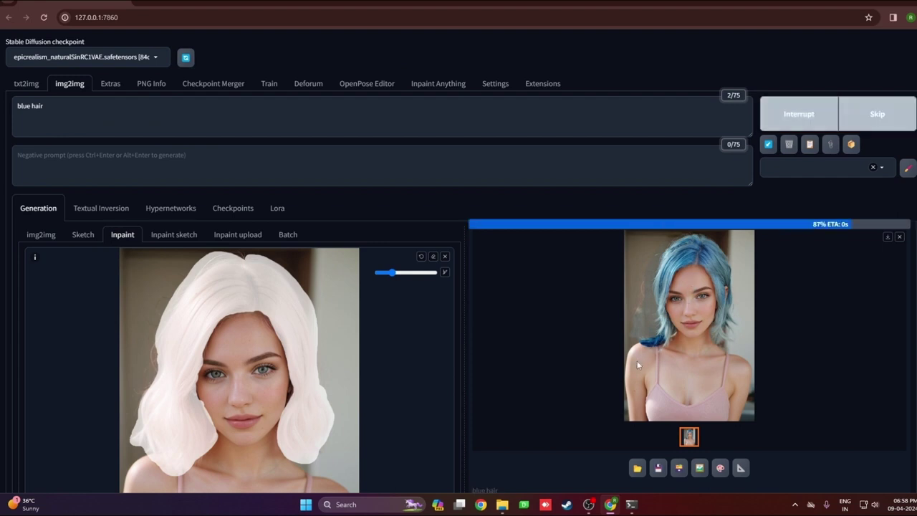
- Inspect the image generated with latent nothing at full size and close the preview
{"action": "scroll", "coordinate": [548, 387], "scroll_direction": "down", "scroll_amount": 2}
{"action": "scroll", "coordinate": [537, 377], "scroll_direction": "down", "scroll_amount": 4}
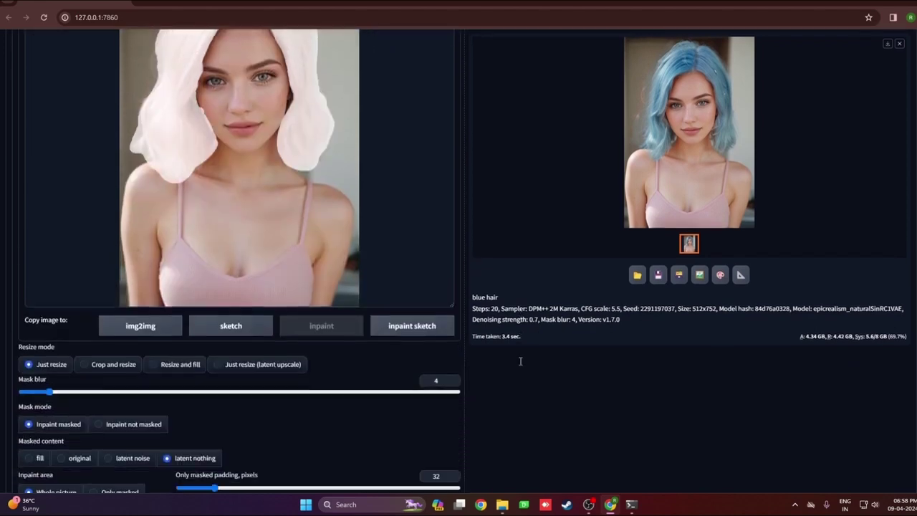
{"action": "scroll", "coordinate": [663, 270], "scroll_direction": "up", "scroll_amount": 6}
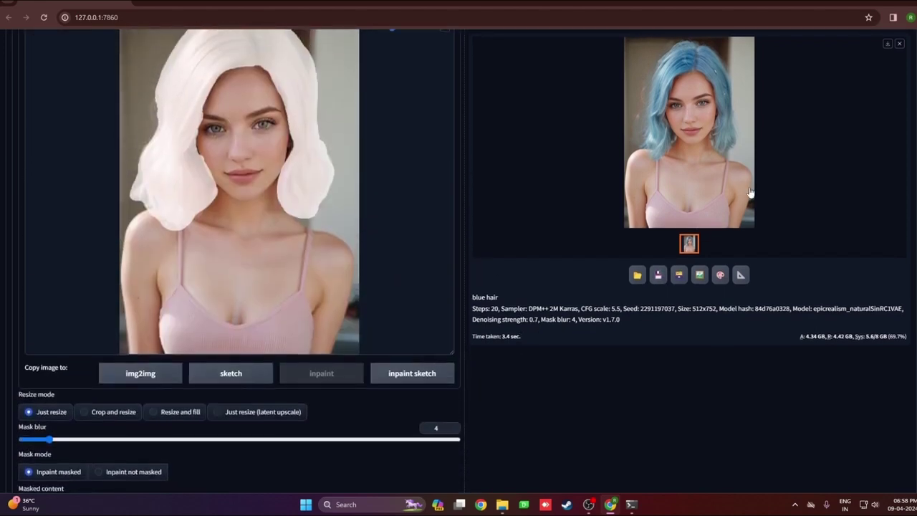
{"action": "left_click", "coordinate": [709, 241]}
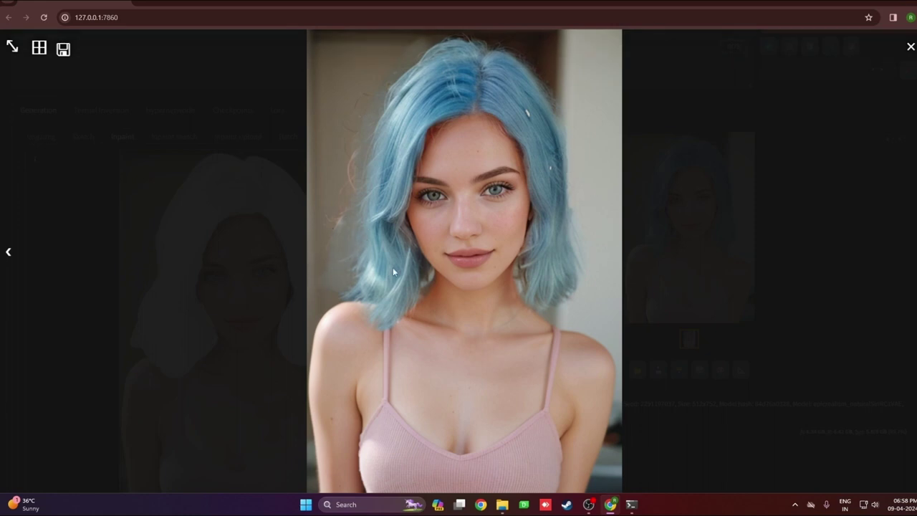
{"action": "left_click", "coordinate": [793, 222]}
- Switch from Inpaint to the Inpaint sketch mode and show its empty image area
{"action": "scroll", "coordinate": [203, 340], "scroll_direction": "up", "scroll_amount": 2}
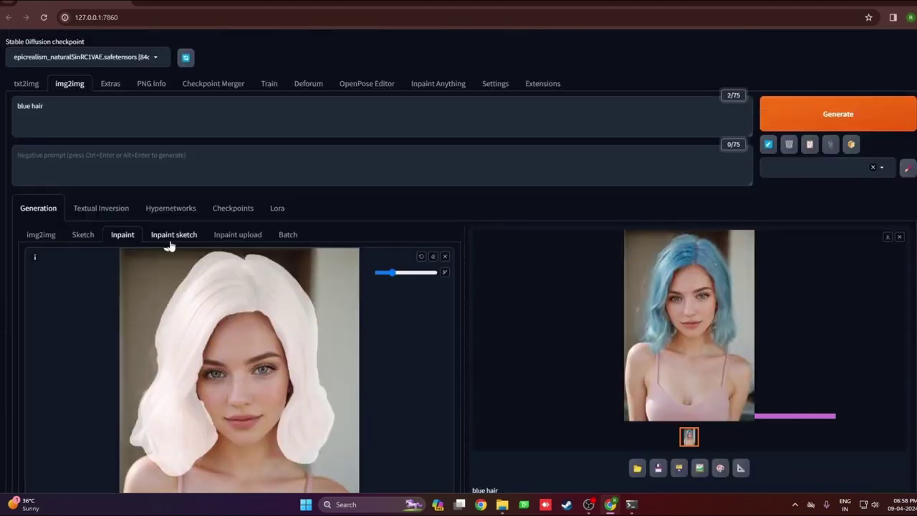
{"action": "left_click", "coordinate": [170, 242]}
{"action": "scroll", "coordinate": [291, 367], "scroll_direction": "down", "scroll_amount": 2}
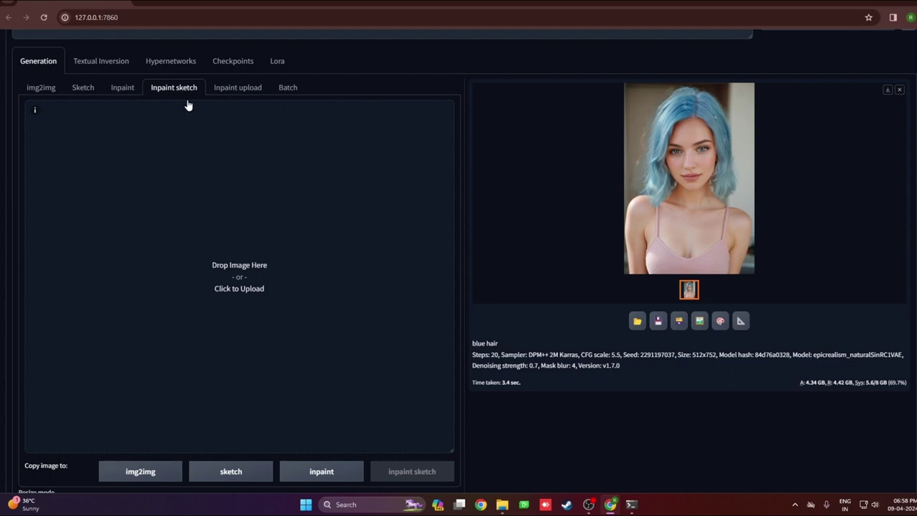
- Copy the portrait from the Inpaint mode into Inpaint sketch
{"action": "left_click", "coordinate": [123, 87]}
{"action": "scroll", "coordinate": [429, 380], "scroll_direction": "down", "scroll_amount": 1}
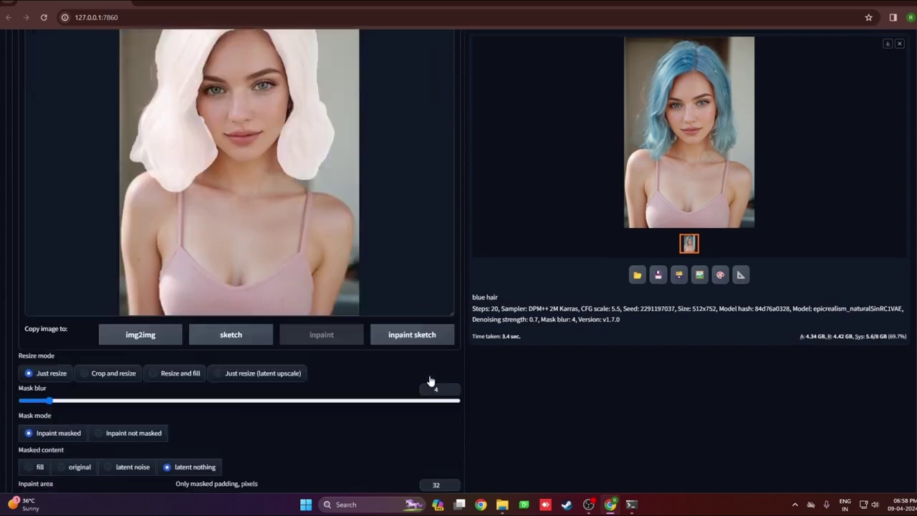
{"action": "left_click", "coordinate": [422, 395]}
{"action": "scroll", "coordinate": [293, 280], "scroll_direction": "up", "scroll_amount": 1}
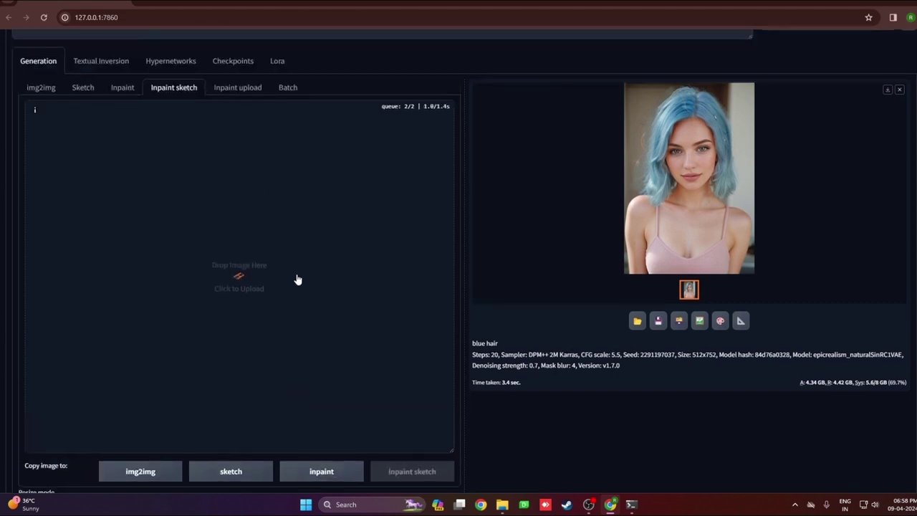
- Review the Inpaint sketch settings, from mask blur, mask transparency and masked content through denoising strength and seed
{"action": "scroll", "coordinate": [279, 317], "scroll_direction": "down", "scroll_amount": 2}
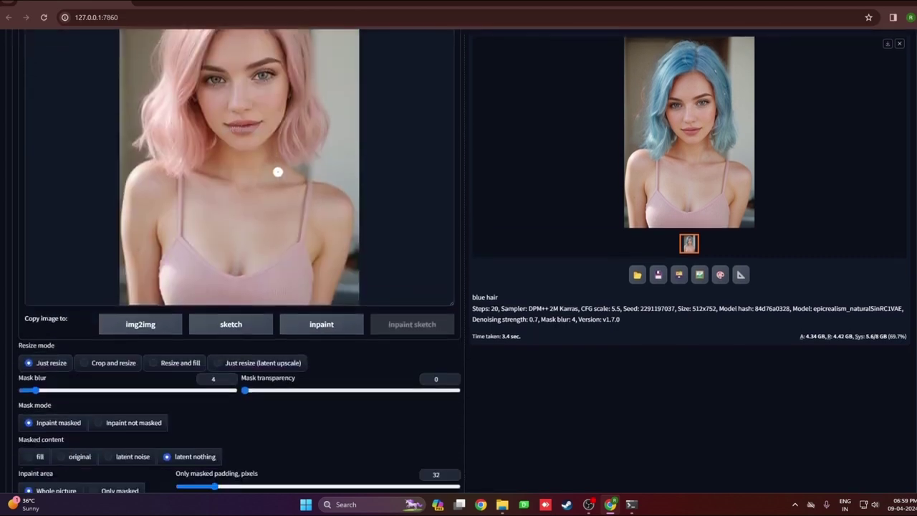
{"action": "scroll", "coordinate": [264, 278], "scroll_direction": "down", "scroll_amount": 3}
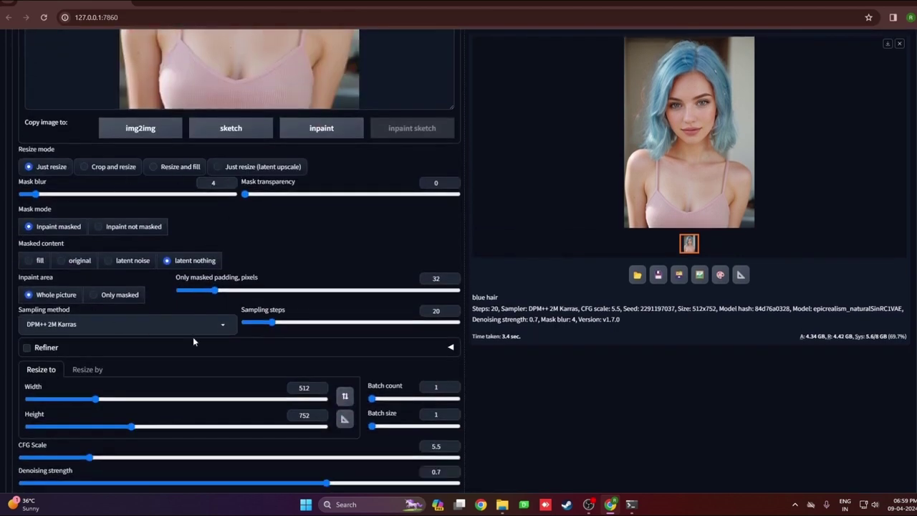
{"action": "scroll", "coordinate": [218, 340], "scroll_direction": "down", "scroll_amount": 3}
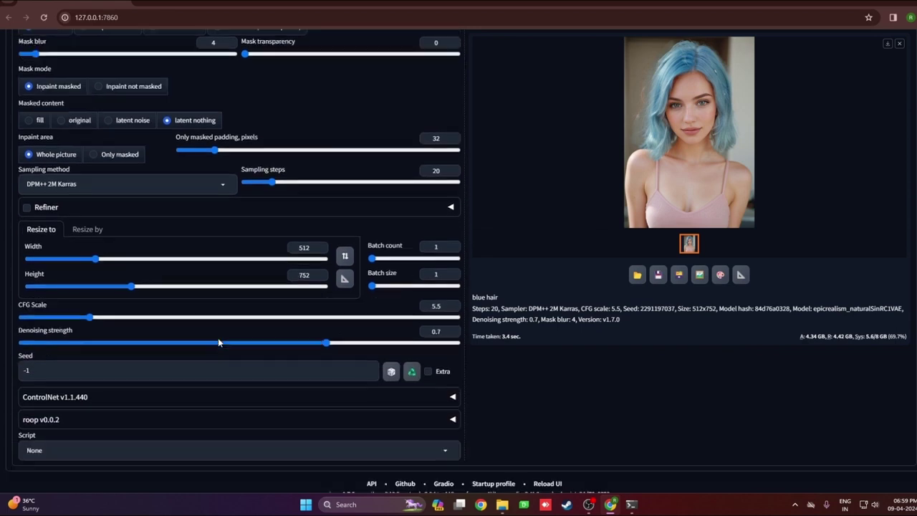
{"action": "scroll", "coordinate": [183, 344], "scroll_direction": "up", "scroll_amount": 5}
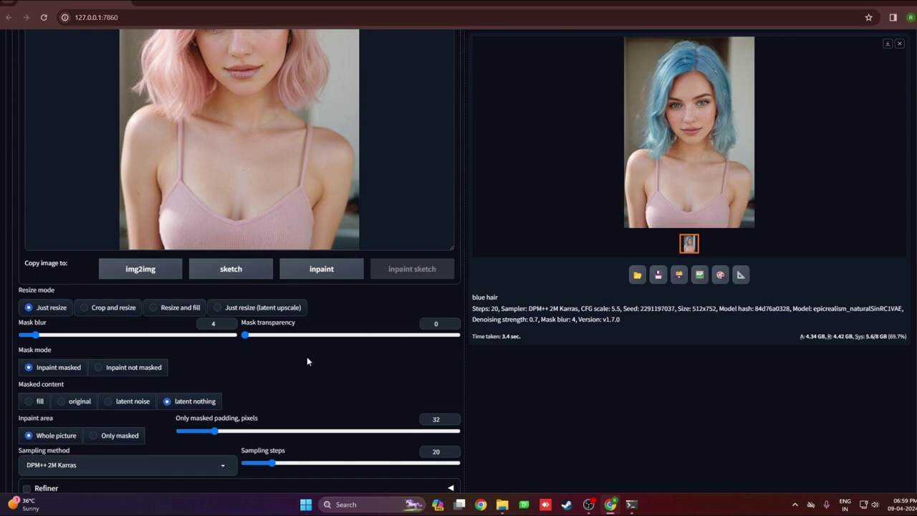
{"action": "scroll", "coordinate": [307, 357], "scroll_direction": "up", "scroll_amount": 4}
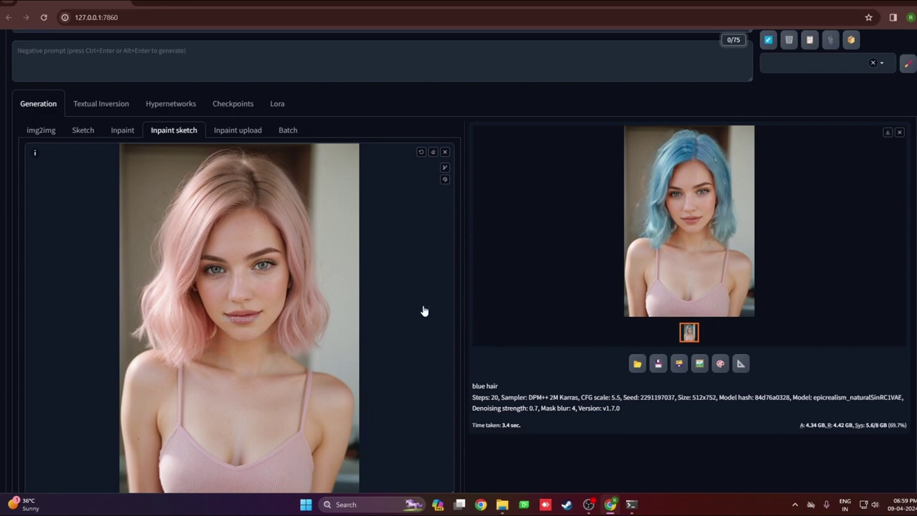
- Reduce the brush size and paint a pink curved band across the woman's neck as a choker
{"action": "left_click", "coordinate": [444, 167]}
{"action": "left_click_drag", "start_coordinate": [403, 168], "coordinate": [392, 168]}
{"action": "mouse_move", "coordinate": [210, 335]}
{"action": "left_mouse_down"}
{"action": "mouse_move", "coordinate": [223, 354]}
{"action": "mouse_move", "coordinate": [259, 365]}
{"action": "mouse_move", "coordinate": [283, 347]}
{"action": "left_mouse_up"}
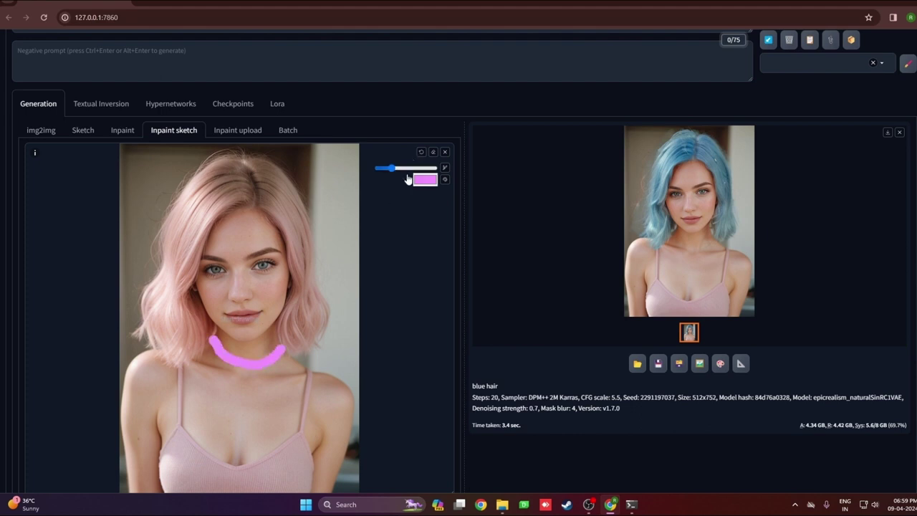
{"action": "mouse_move", "coordinate": [209, 343]}
{"action": "left_mouse_down"}
{"action": "mouse_move", "coordinate": [214, 356]}
{"action": "mouse_move", "coordinate": [283, 361]}
{"action": "left_mouse_up"}
- Replace the prompt with "pink choker"
{"action": "scroll", "coordinate": [459, 258], "scroll_direction": "up", "scroll_amount": 2}
{"action": "left_click_drag", "start_coordinate": [50, 106], "coordinate": [4, 115]}
{"action": "type", "text": "pink choker"}
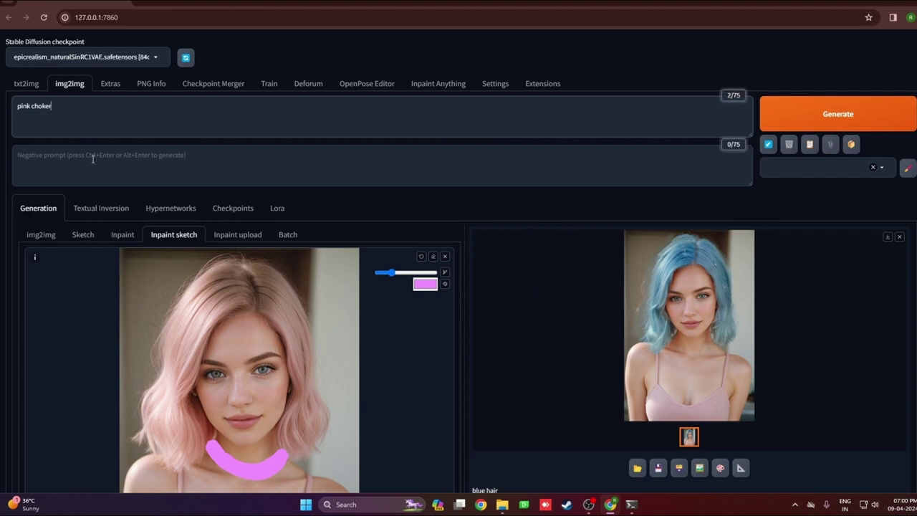
- Generate the pink choker image with the existing inpaint sketch settings and inspect the result at full size
{"action": "scroll", "coordinate": [130, 163], "scroll_direction": "down", "scroll_amount": 3}
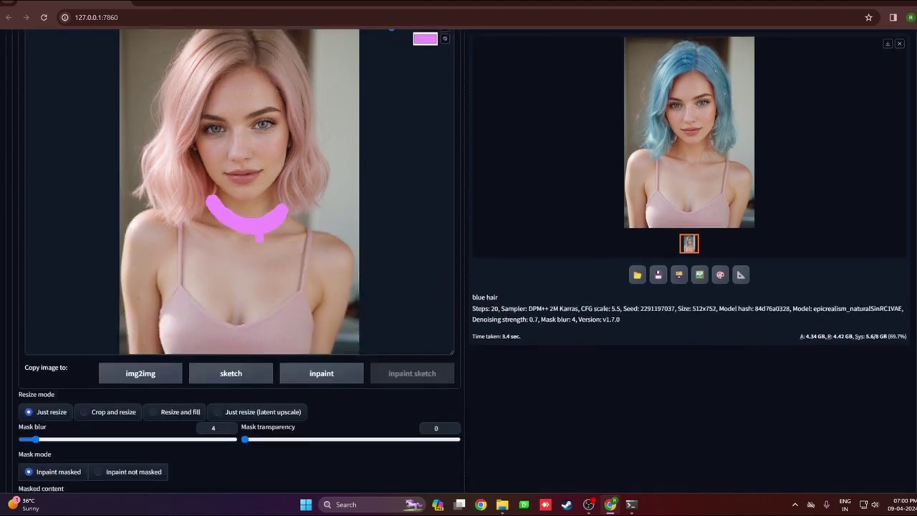
{"action": "scroll", "coordinate": [260, 238], "scroll_direction": "up", "scroll_amount": 1}
{"action": "scroll", "coordinate": [675, 322], "scroll_direction": "down", "scroll_amount": 5}
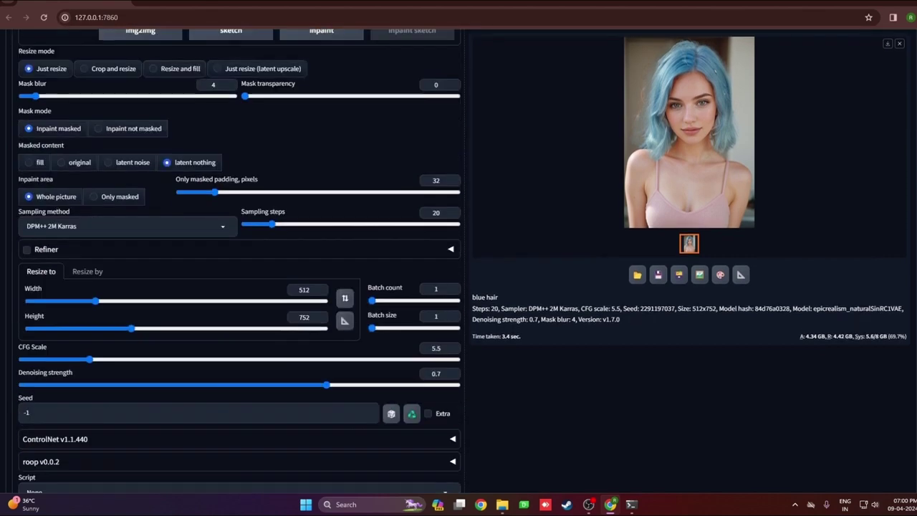
{"action": "scroll", "coordinate": [716, 315], "scroll_direction": "up", "scroll_amount": 10}
{"action": "left_click", "coordinate": [831, 114]}
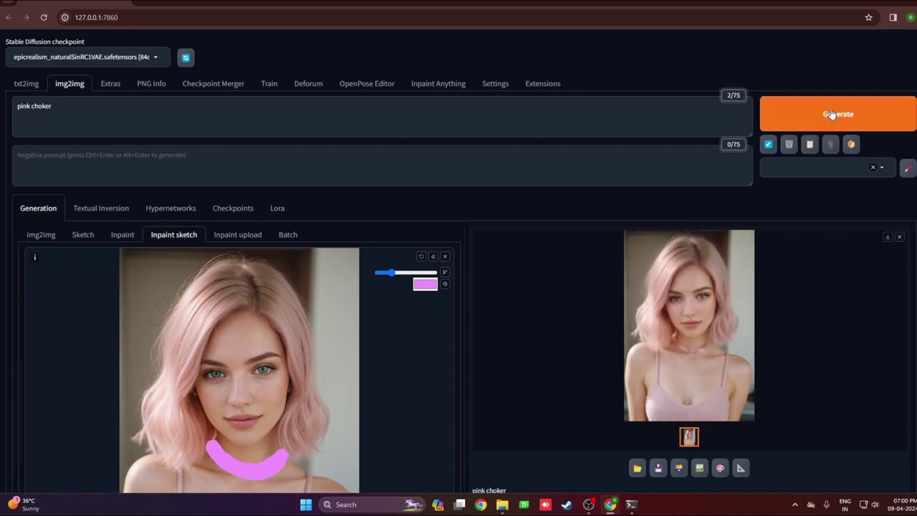
{"action": "scroll", "coordinate": [753, 374], "scroll_direction": "down", "scroll_amount": 2}
{"action": "left_click", "coordinate": [715, 263]}
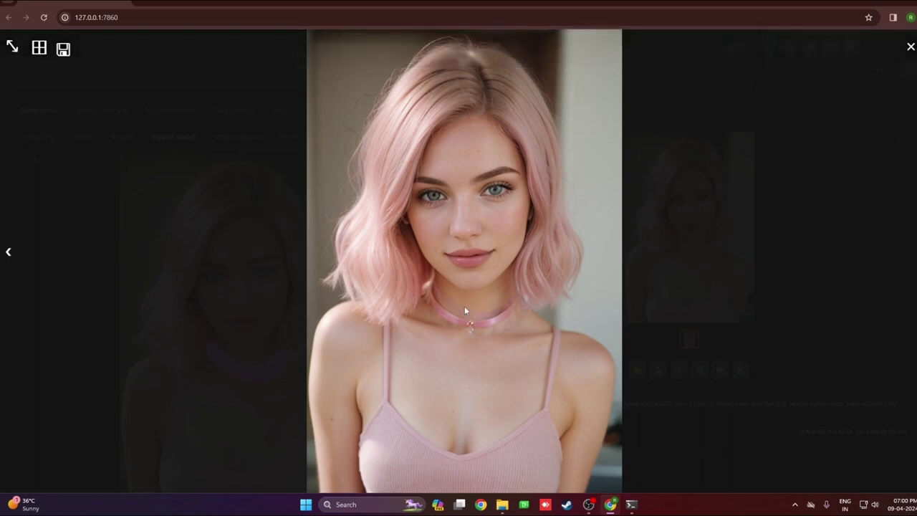
{"action": "left_click", "coordinate": [910, 46]}
- Regenerate the pink choker image with a denoising strength of 0.8 and inspect it at full size
{"action": "scroll", "coordinate": [114, 406], "scroll_direction": "down", "scroll_amount": 2}
{"action": "scroll", "coordinate": [112, 406], "scroll_direction": "down", "scroll_amount": 6}
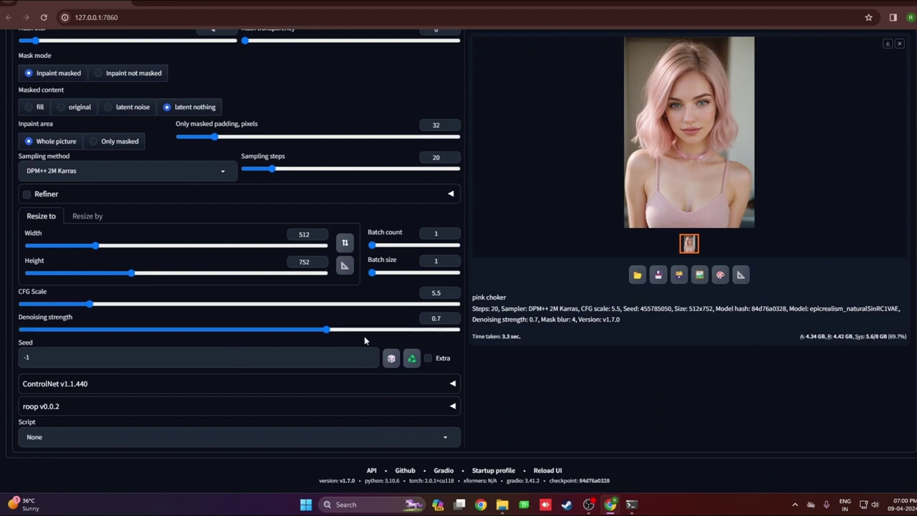
{"action": "left_click", "coordinate": [331, 332]}
{"action": "left_click_drag", "start_coordinate": [332, 332], "coordinate": [371, 333]}
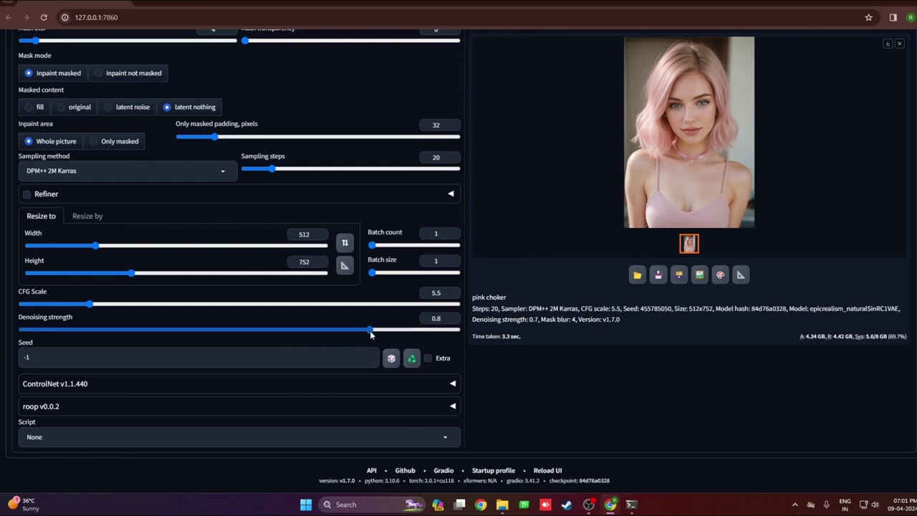
{"action": "scroll", "coordinate": [825, 256], "scroll_direction": "up", "scroll_amount": 10}
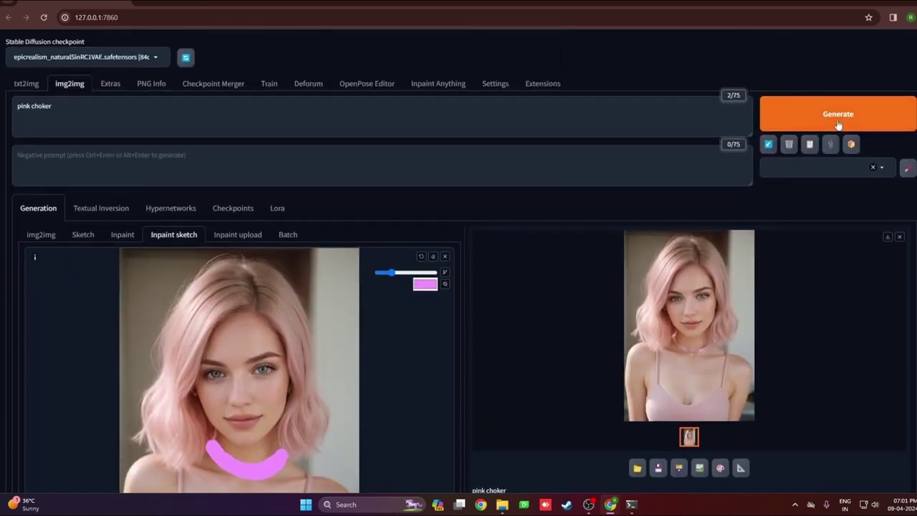
{"action": "left_click", "coordinate": [839, 125]}
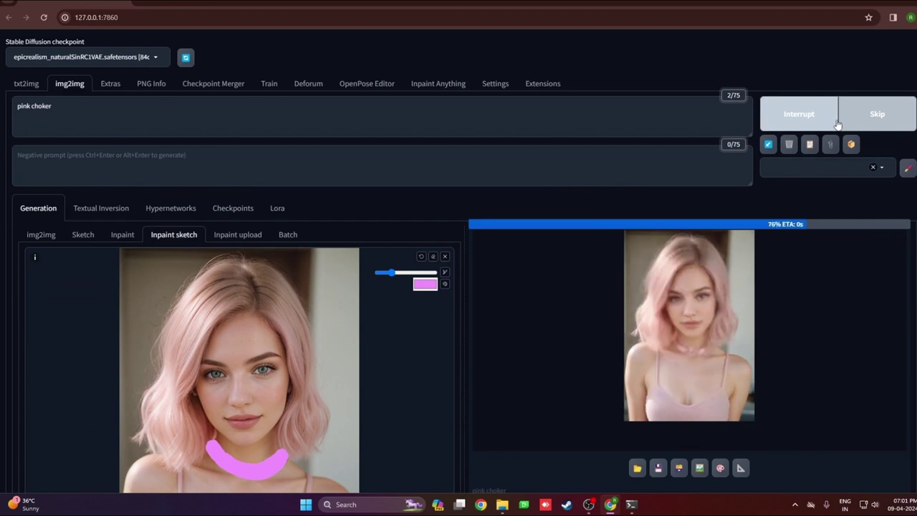
{"action": "left_click", "coordinate": [685, 351]}
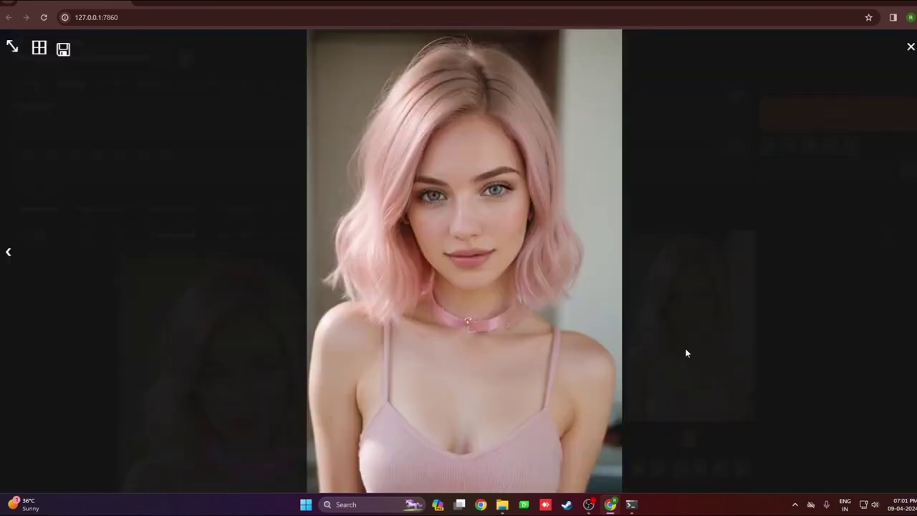
{"action": "left_click", "coordinate": [800, 247]}
- Lower the denoising strength to 0.5, generate the choker image again and view the result enlarged
{"action": "scroll", "coordinate": [279, 383], "scroll_direction": "down", "scroll_amount": 10}
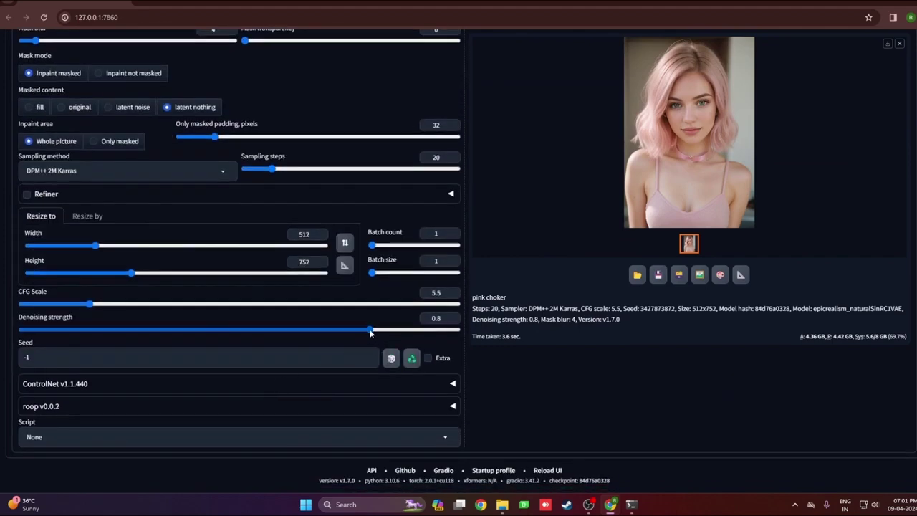
{"action": "left_click_drag", "start_coordinate": [370, 331], "coordinate": [242, 330]}
{"action": "scroll", "coordinate": [864, 240], "scroll_direction": "up", "scroll_amount": 8}
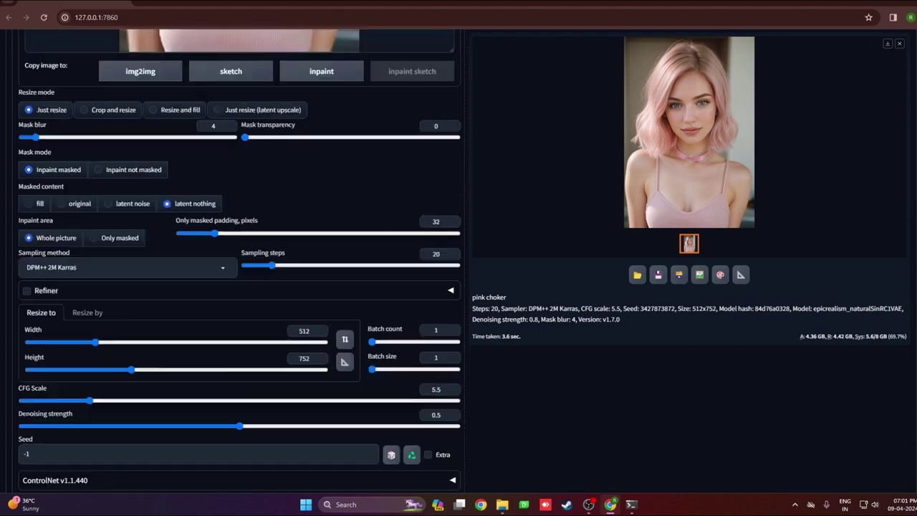
{"action": "scroll", "coordinate": [863, 240], "scroll_direction": "up", "scroll_amount": 2}
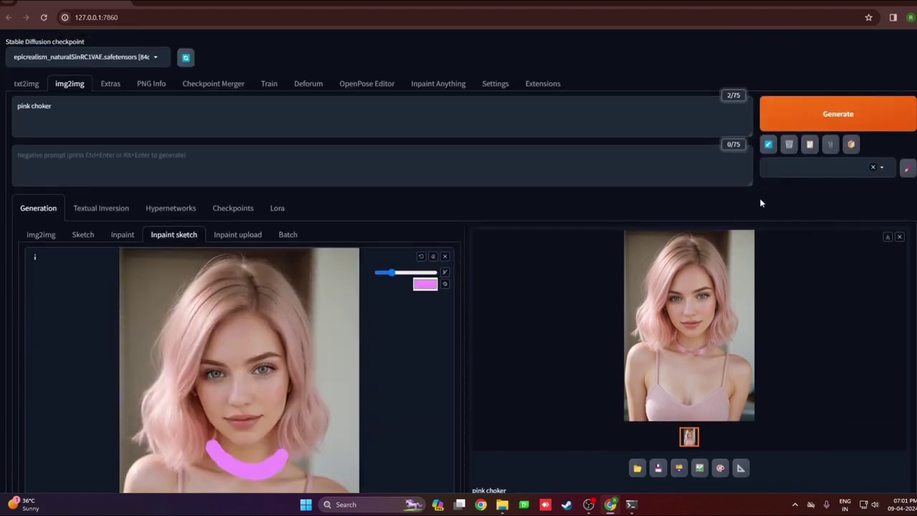
{"action": "left_click", "coordinate": [787, 115]}
{"action": "left_click", "coordinate": [706, 344]}
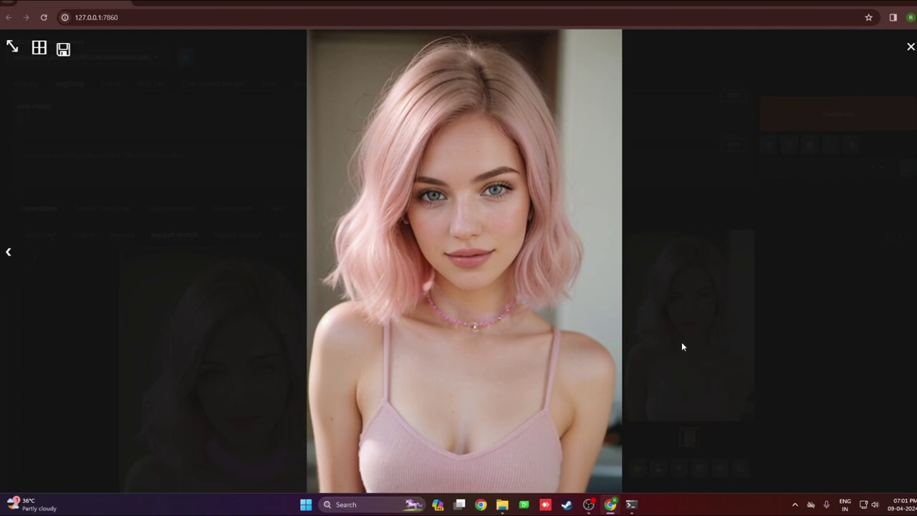
{"action": "left_click", "coordinate": [763, 290]}
- Look over the masked content, inpaint area and remaining generation settings, and return to the sketched portrait
{"action": "scroll", "coordinate": [244, 395], "scroll_direction": "down", "scroll_amount": 6}
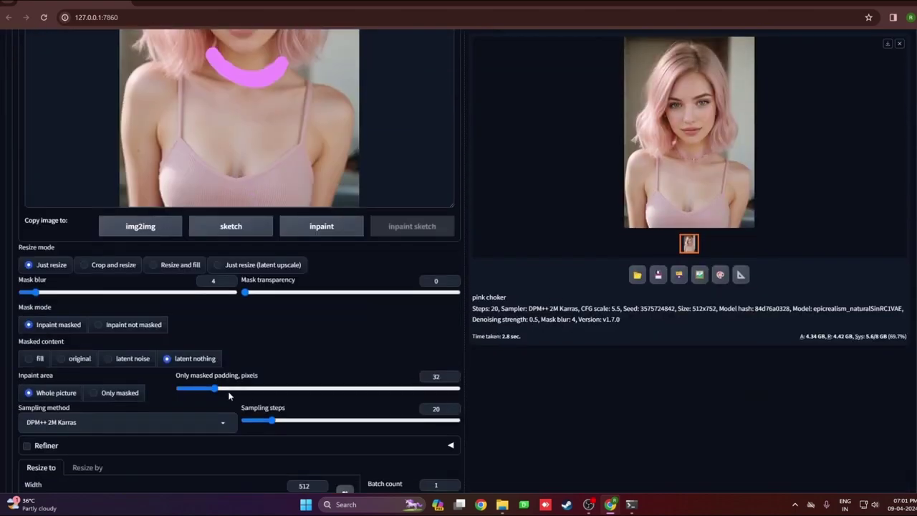
{"action": "scroll", "coordinate": [128, 350], "scroll_direction": "down", "scroll_amount": 1}
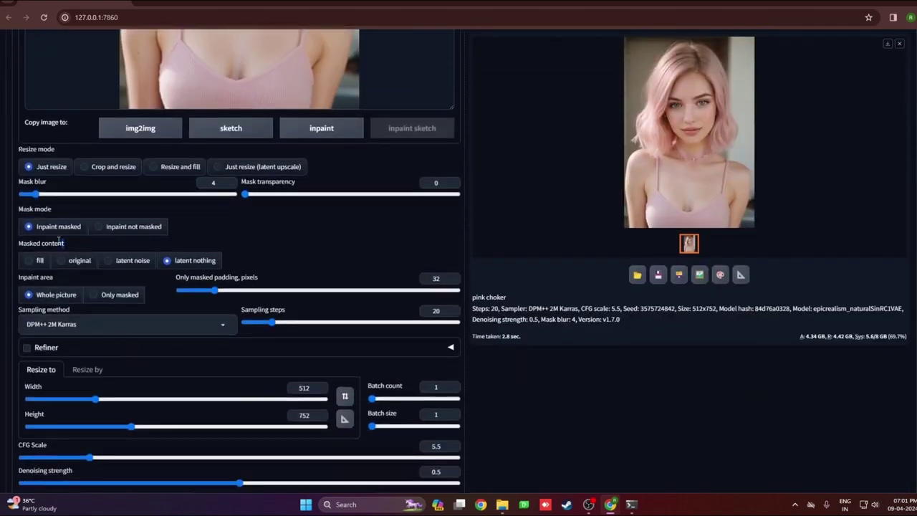
{"action": "scroll", "coordinate": [365, 324], "scroll_direction": "down", "scroll_amount": 2}
{"action": "scroll", "coordinate": [366, 325], "scroll_direction": "down", "scroll_amount": 3}
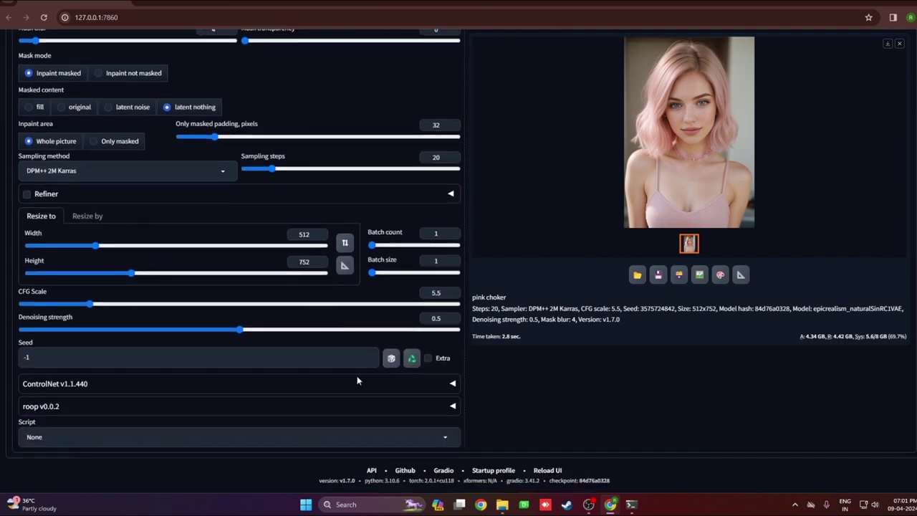
{"action": "scroll", "coordinate": [367, 359], "scroll_direction": "up", "scroll_amount": 10}
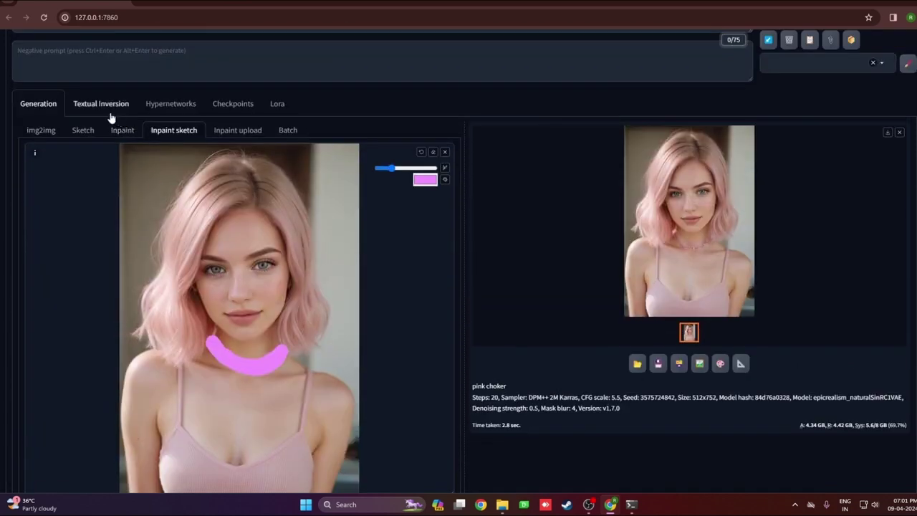